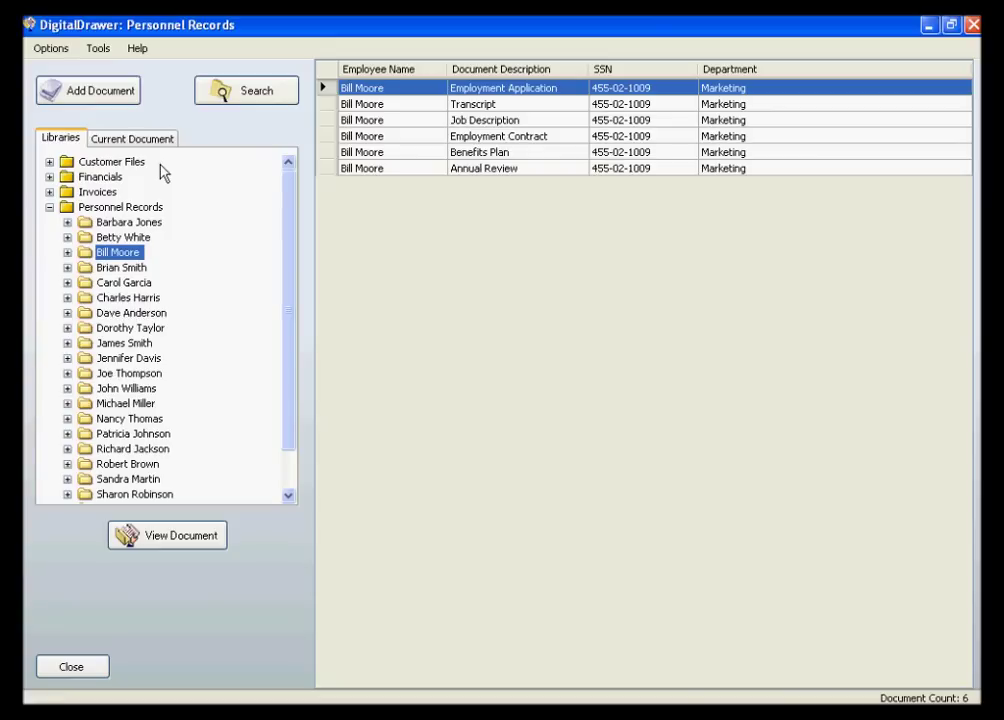
- Browse the Invoices, Customer Files, Financials and Purchase Orders libraries, then return to Personnel Records
click(49, 207)
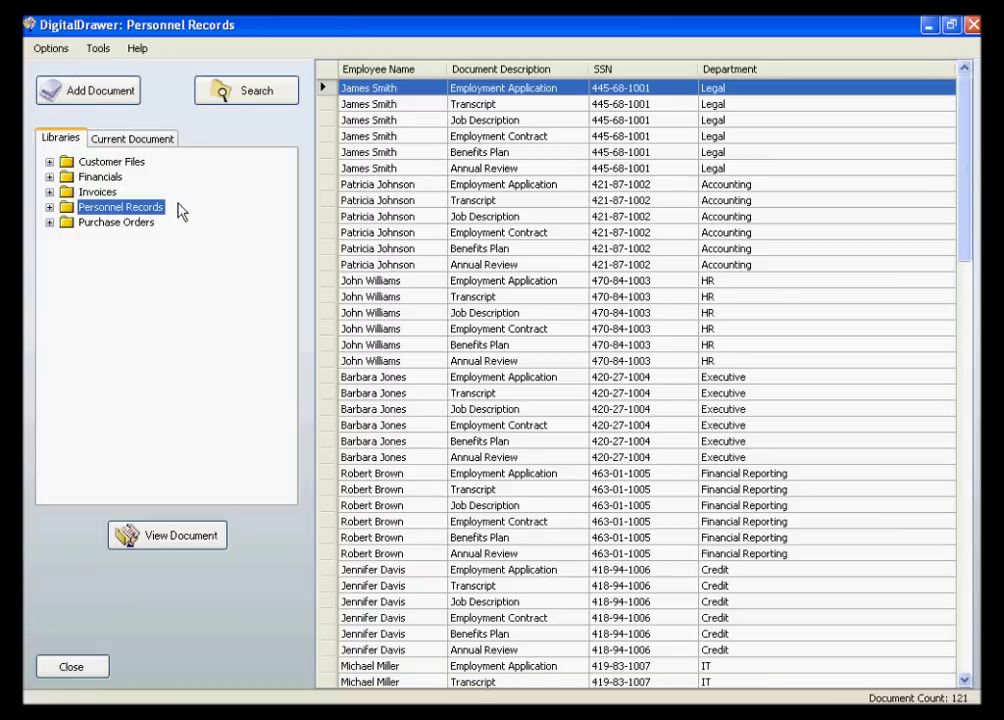
click(98, 192)
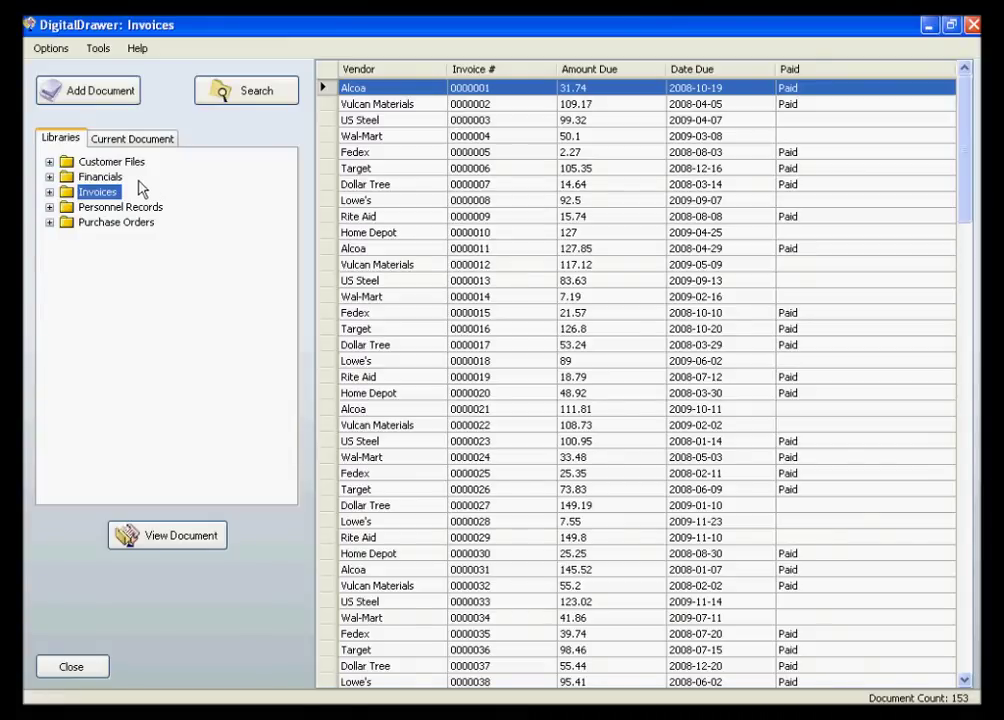
click(110, 161)
click(116, 178)
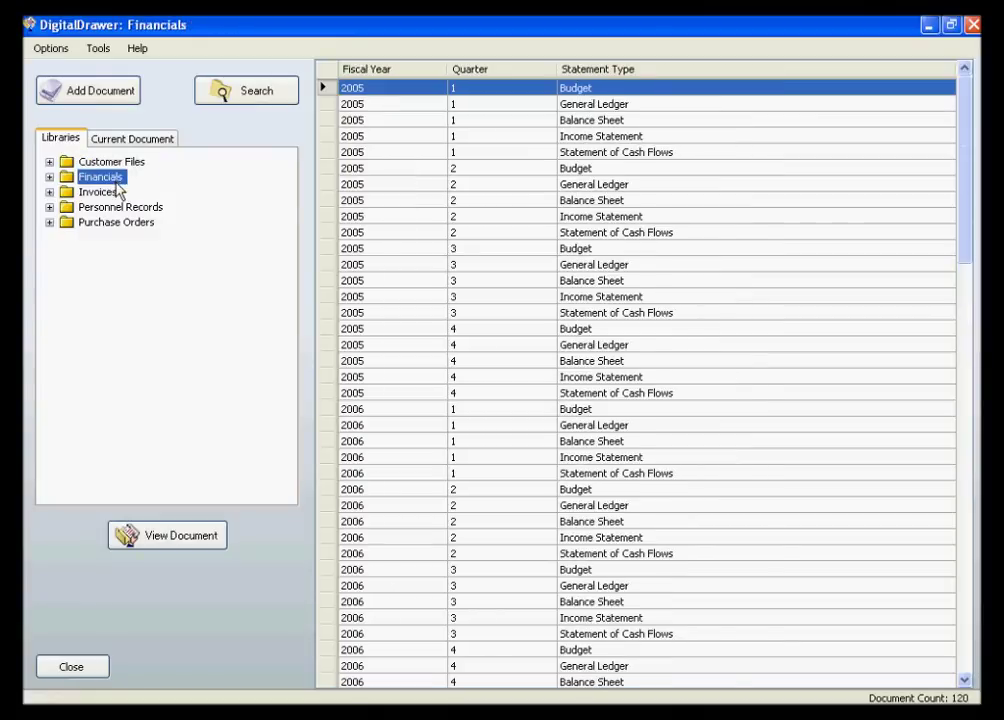
click(110, 192)
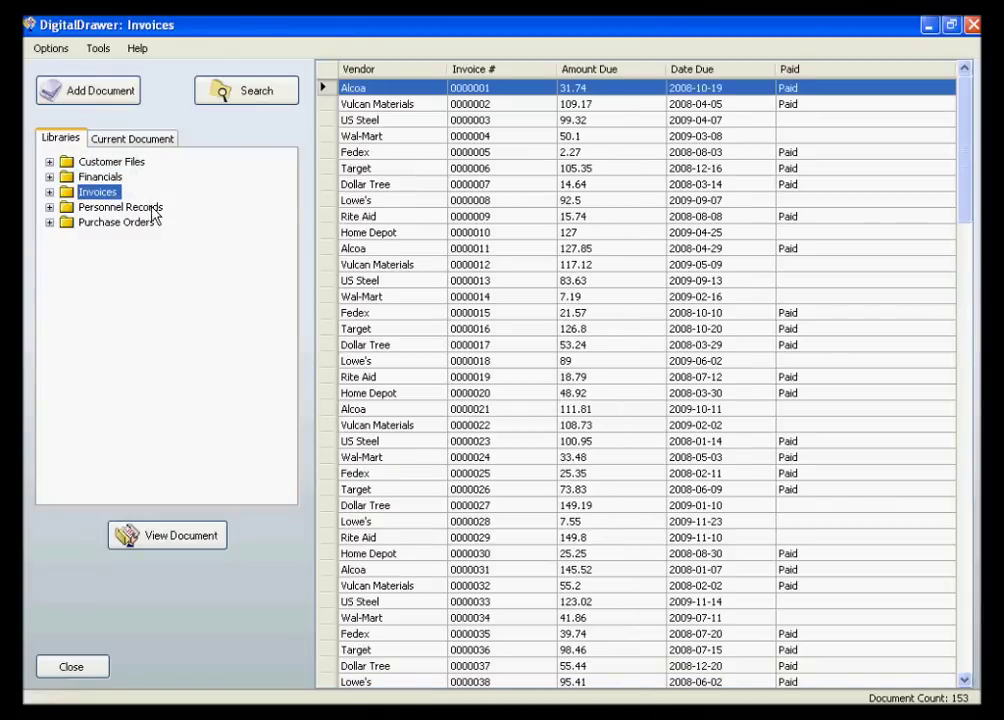
click(155, 208)
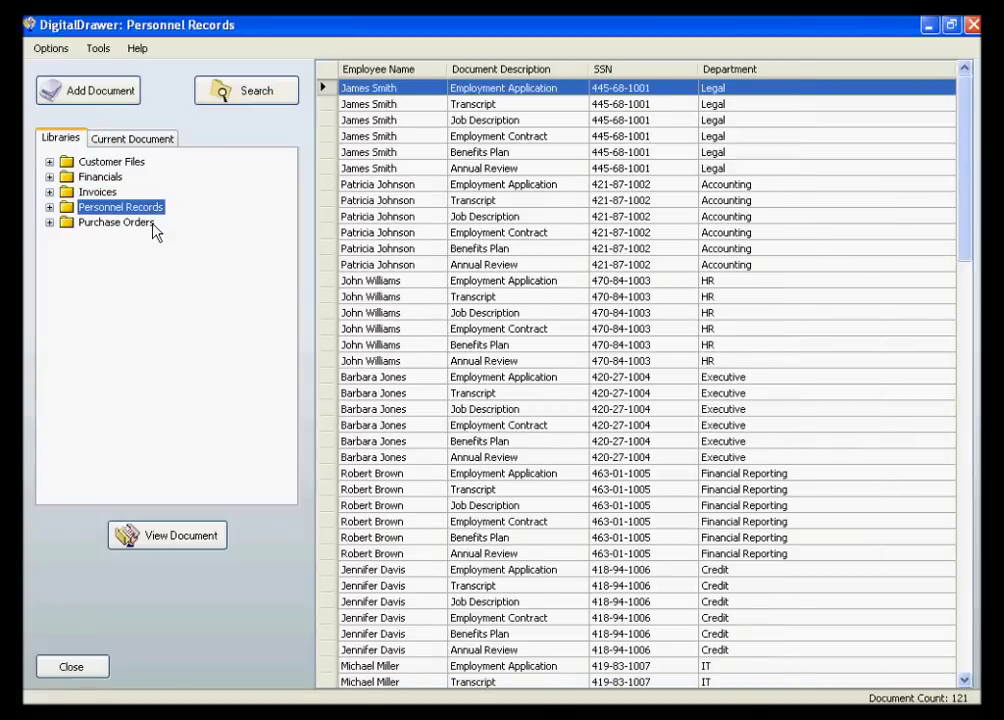
click(153, 227)
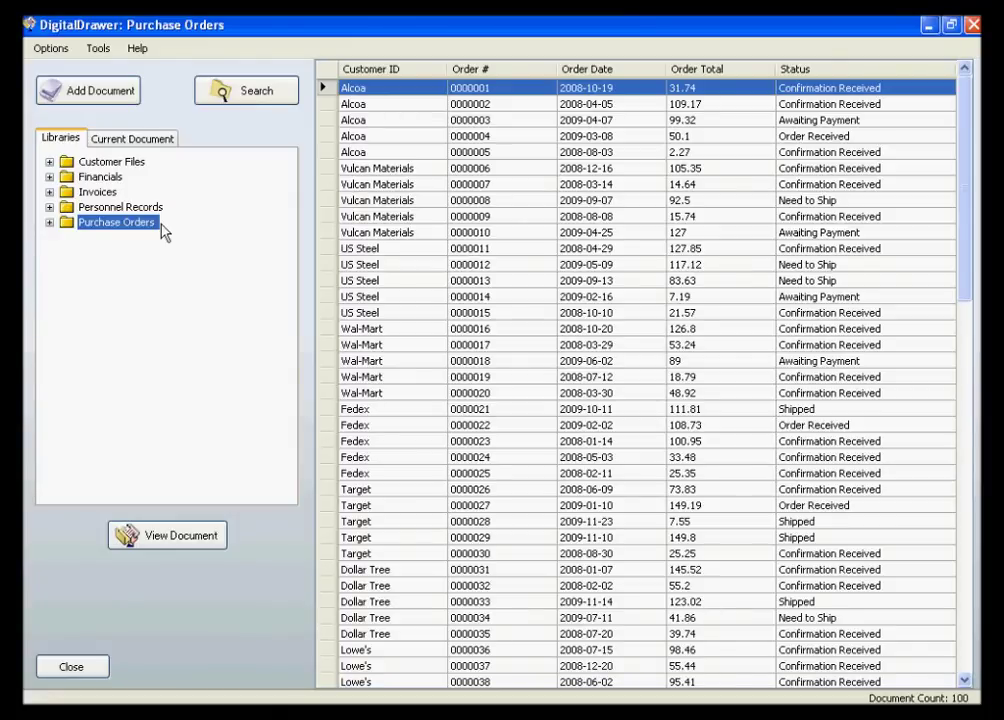
click(156, 207)
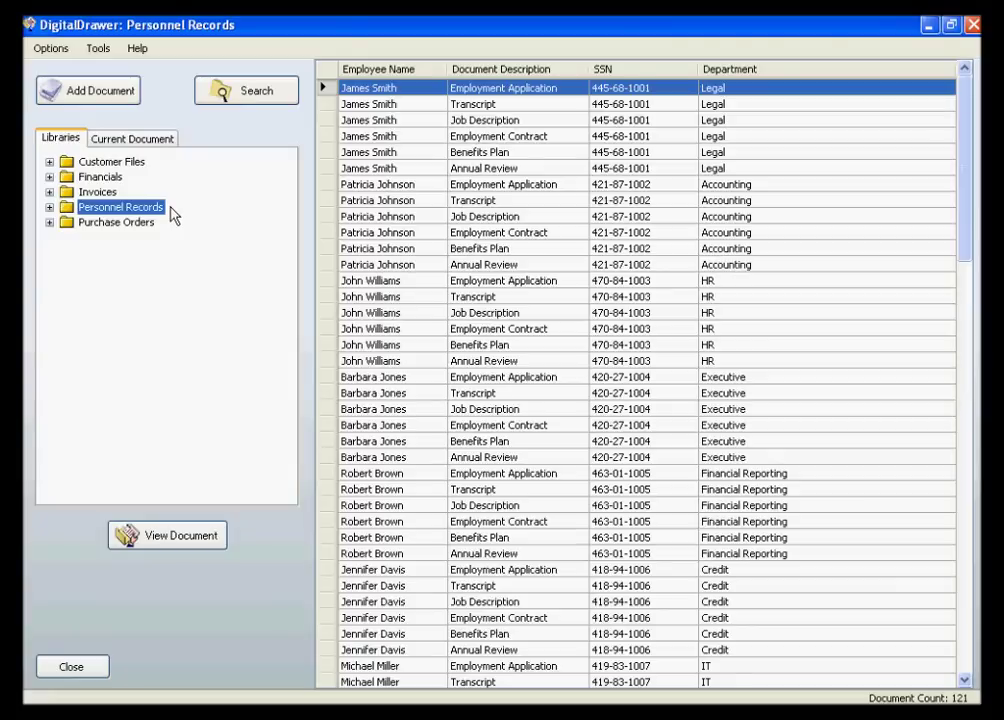
- Select the second employee's Application, Transcript and Job Description rows, then open the Employment Application
click(388, 187)
click(381, 202)
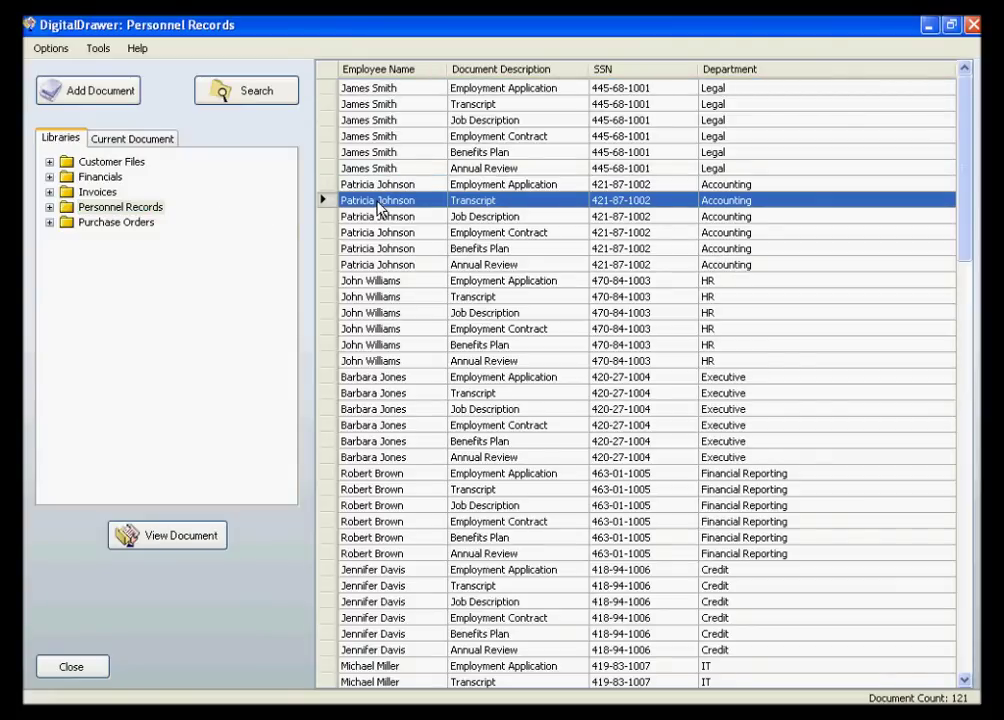
click(380, 218)
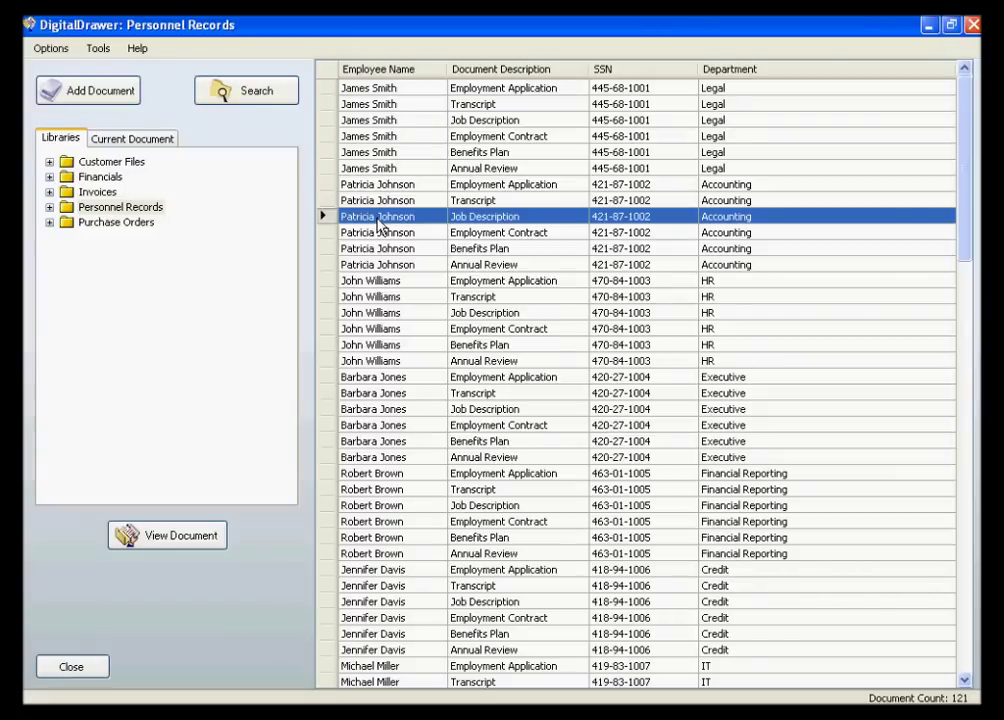
double_click(383, 184)
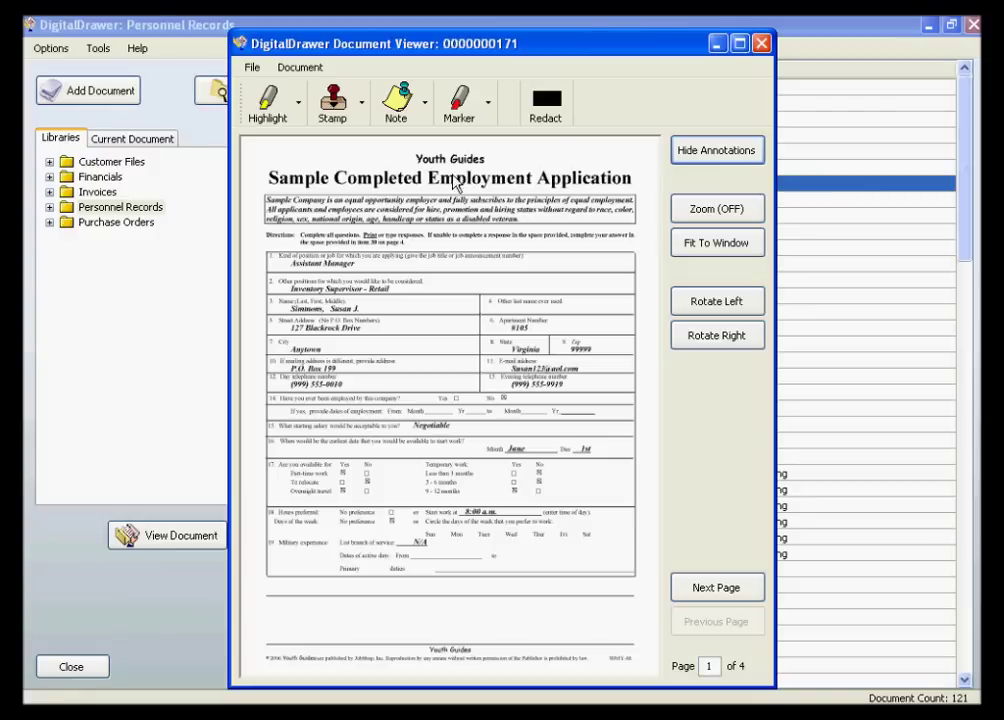
- Close the employment application's Document Viewer to return to the Personnel Records list
click(761, 44)
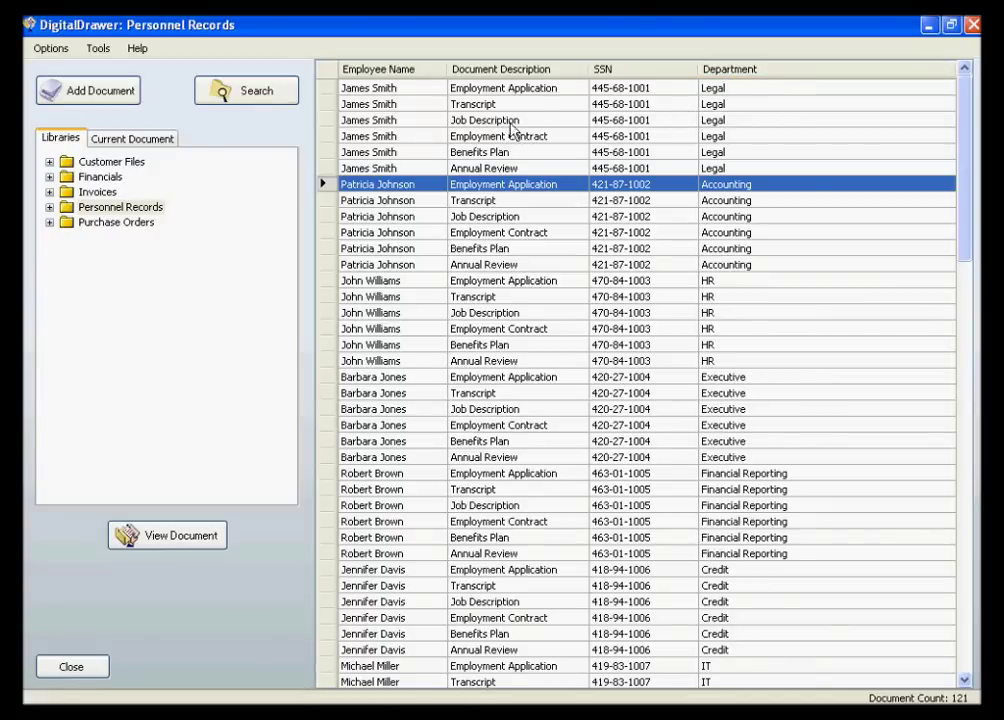
- Sort the Personnel Records list by Document Description in ascending order
click(574, 74)
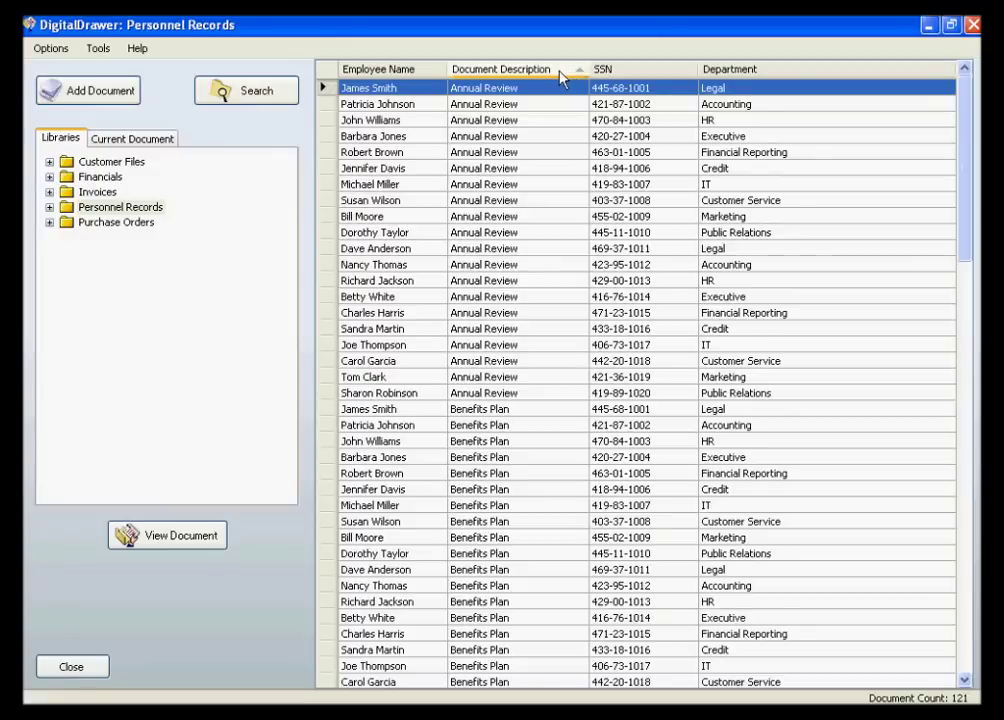
- Reverse the description sort so Transcript is first, then expand Personnel Records into employee folders
click(563, 76)
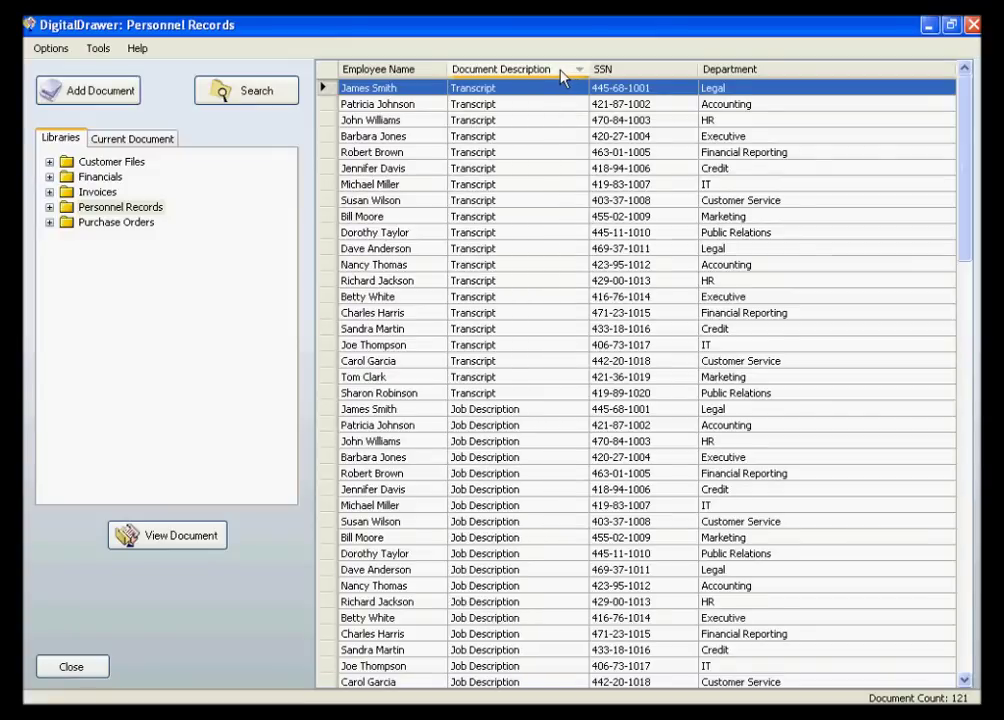
scroll(960, 195, down, 3)
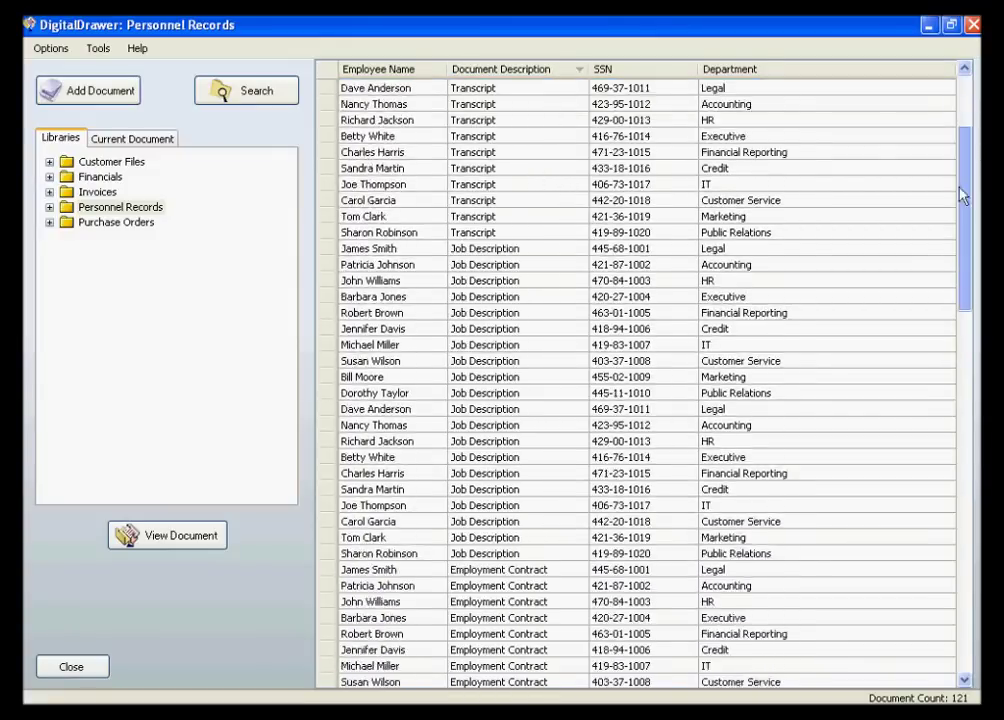
drag(960, 195, 955, 405)
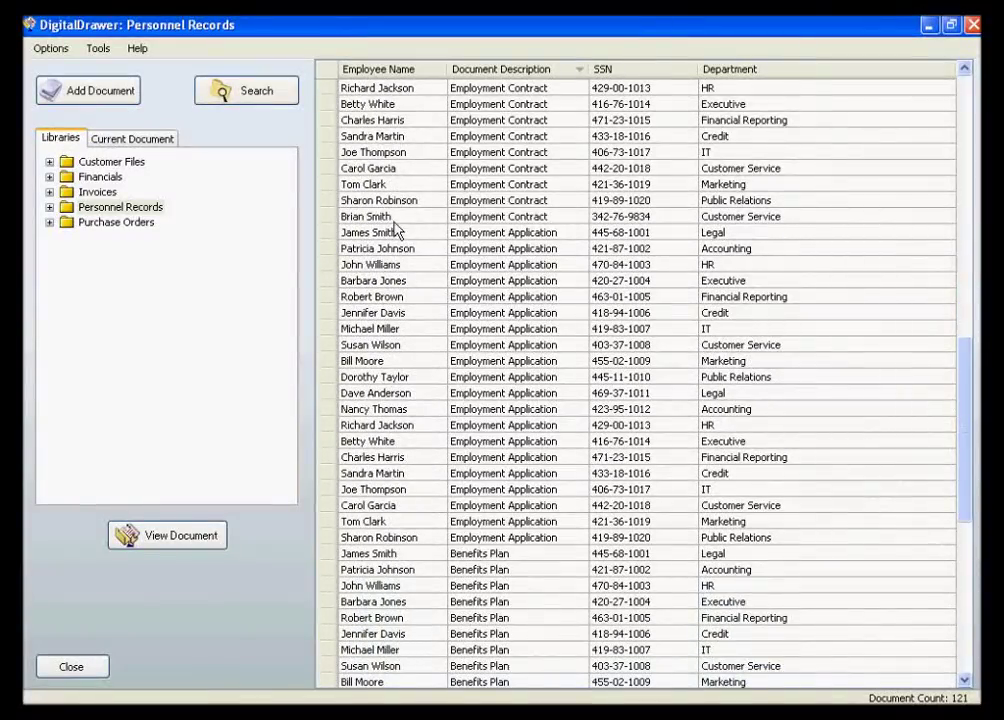
click(49, 207)
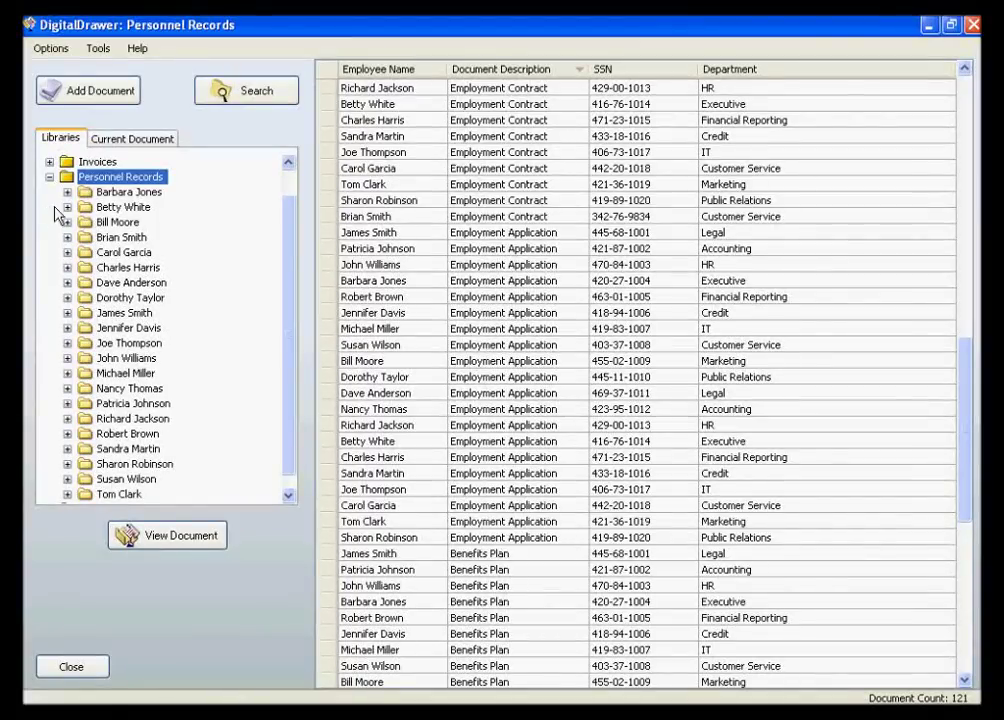
- Drill into one Marketing employee's folder to list only their Employment Contract
click(128, 223)
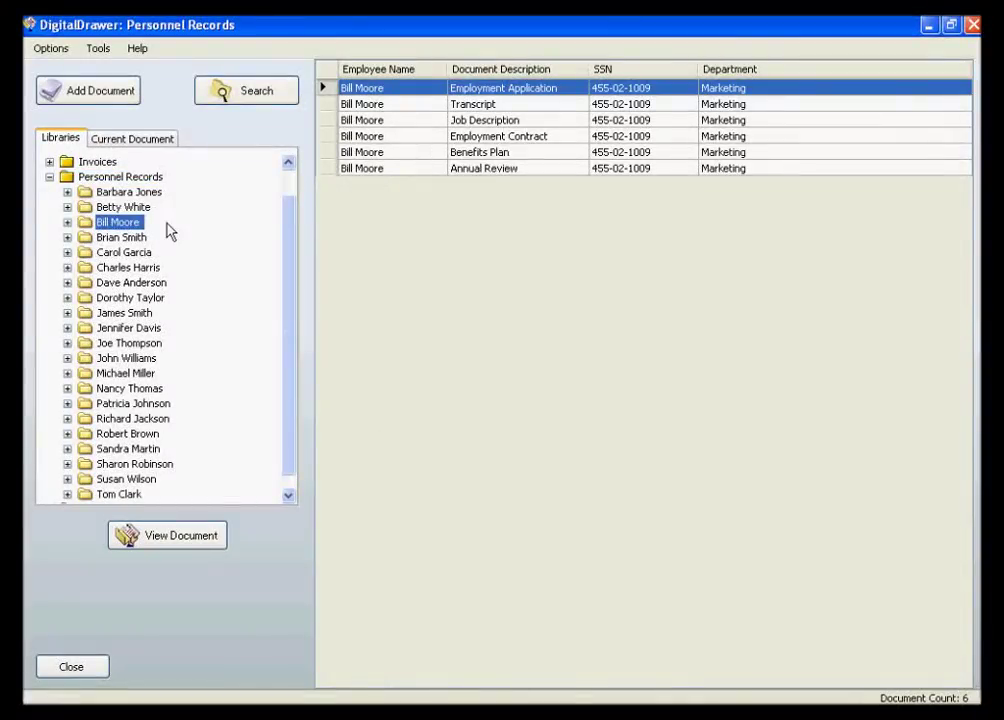
click(441, 94)
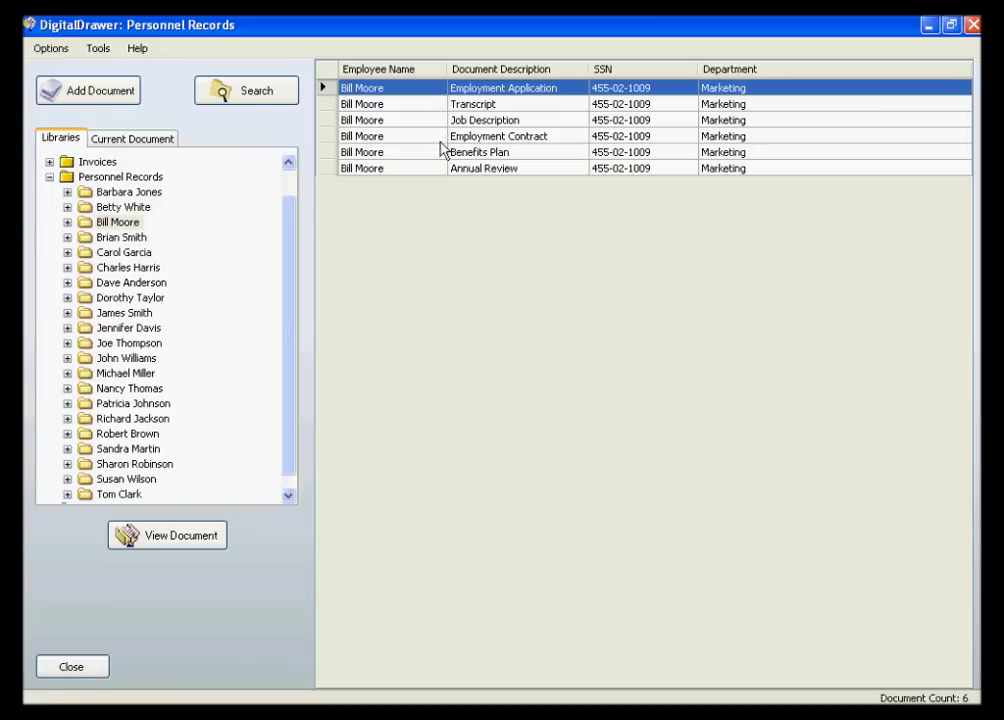
click(67, 222)
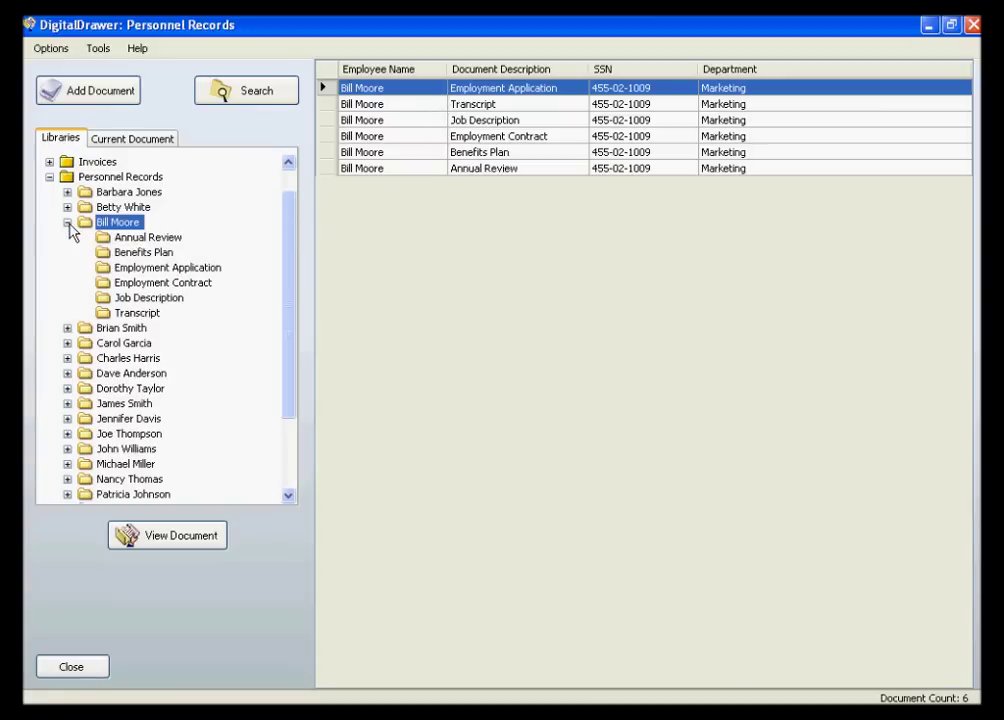
click(152, 284)
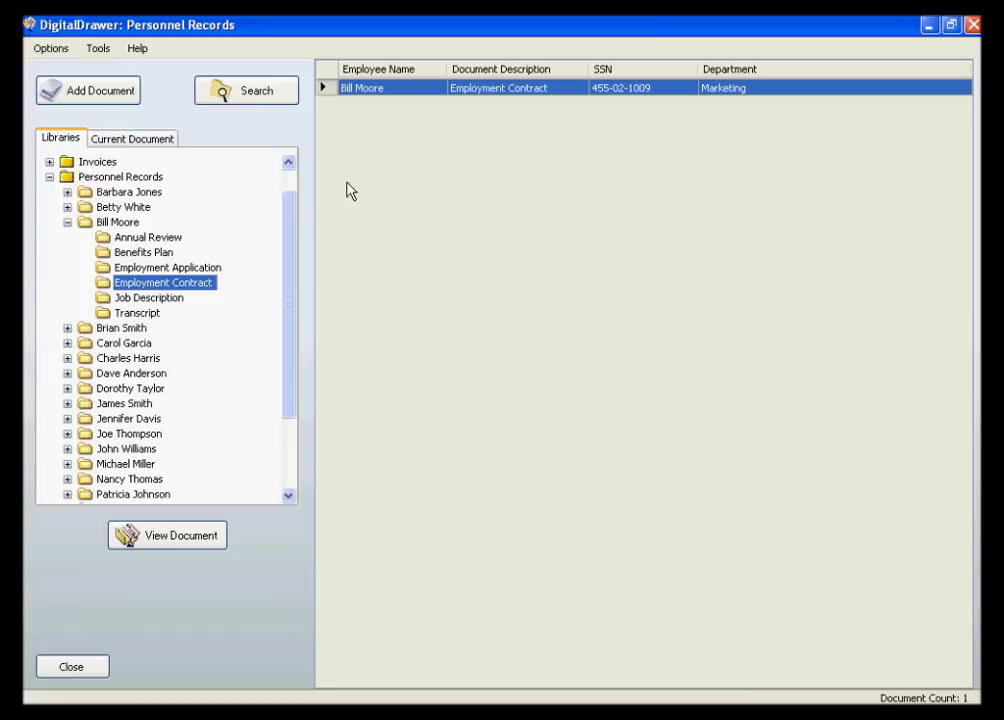
click(375, 130)
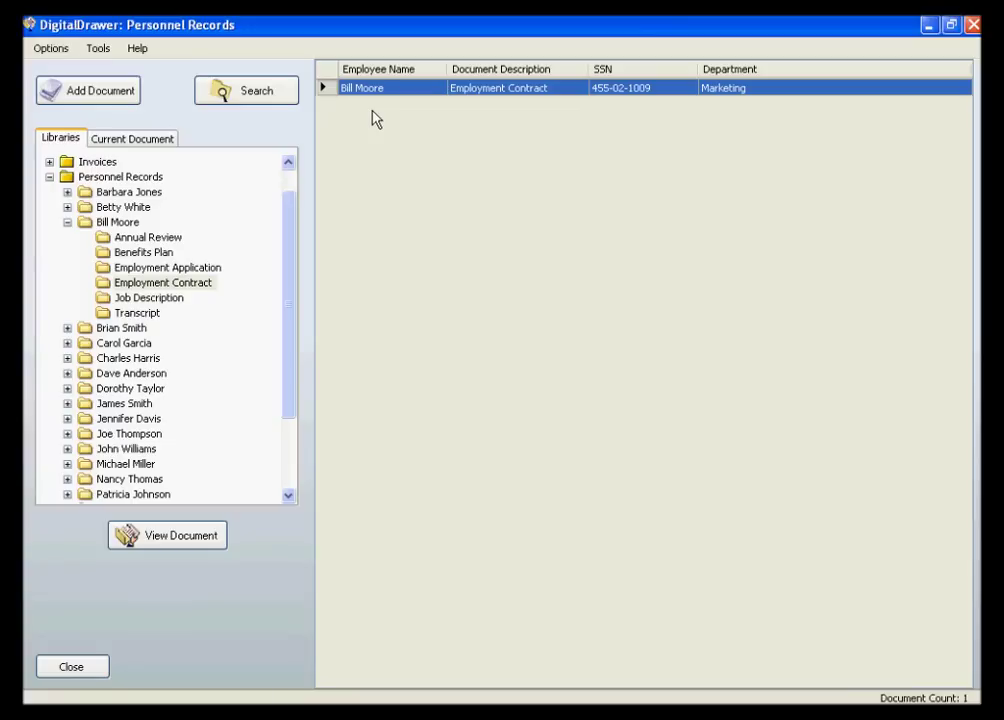
- Search Personnel Records for Employment Contract documents in Customer Service, leaving Employee Name blank
click(288, 101)
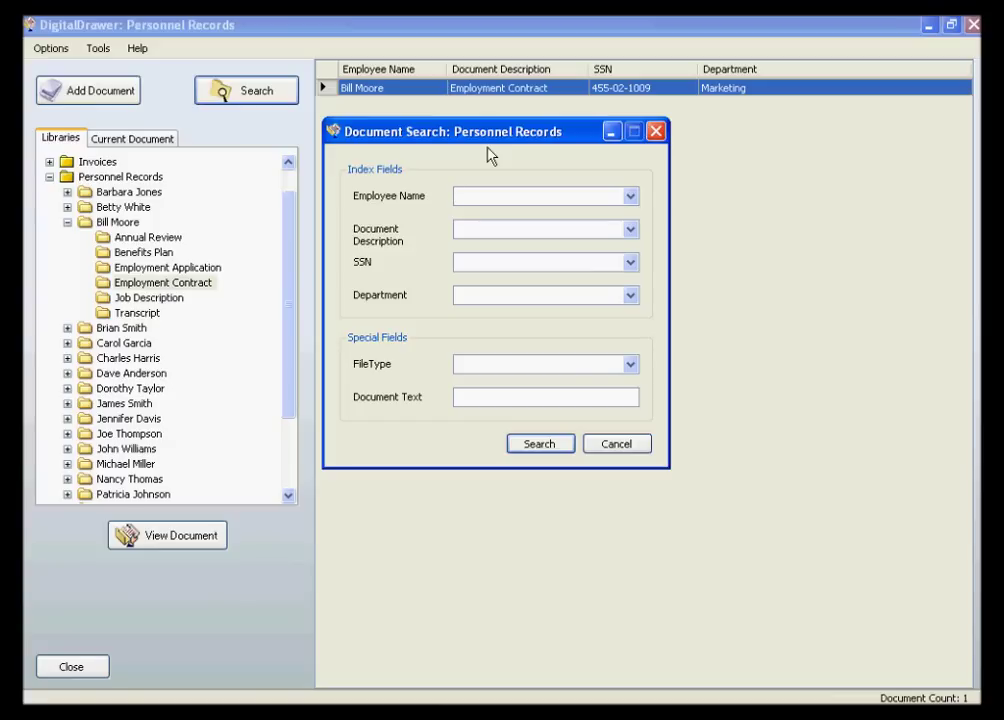
text(Bo)
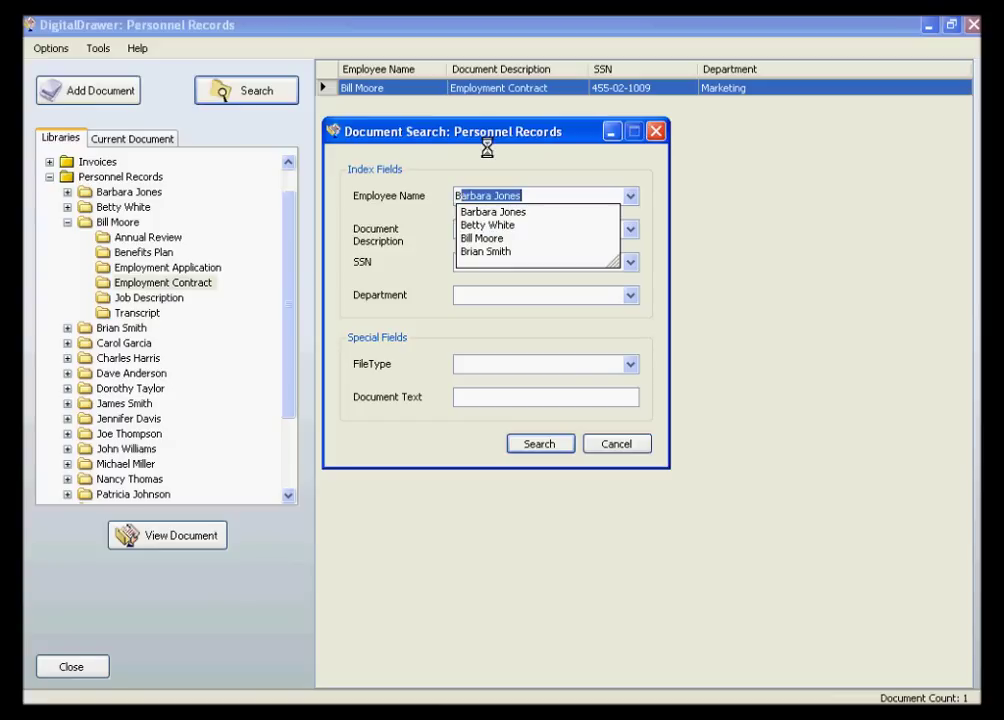
key(BackSpace)
key(BackSpace)
click(631, 196)
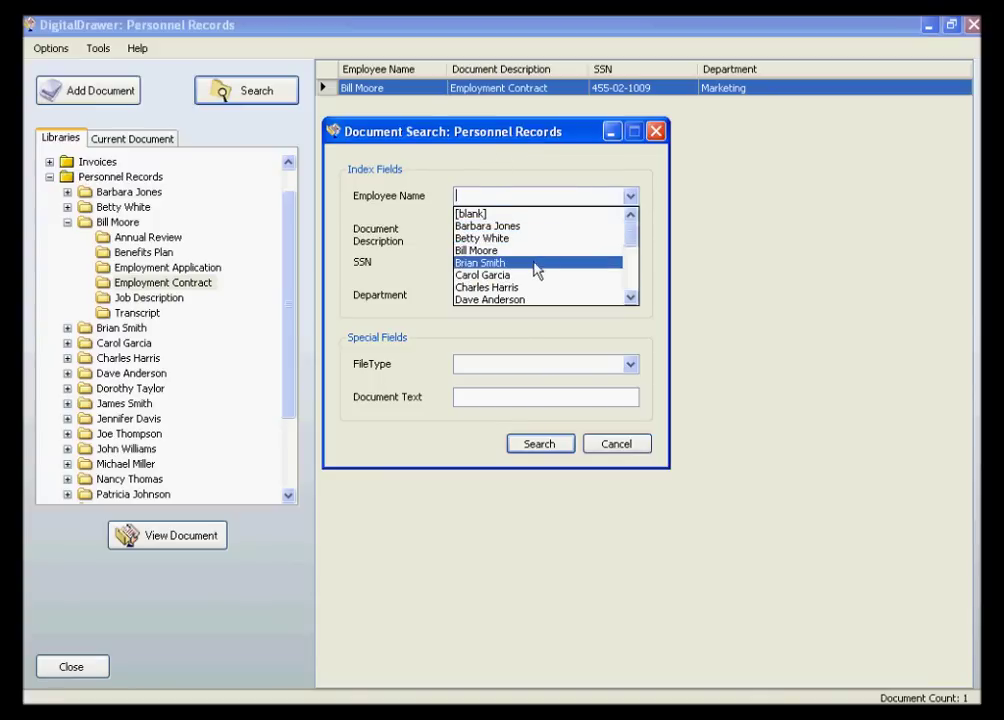
click(511, 195)
click(631, 231)
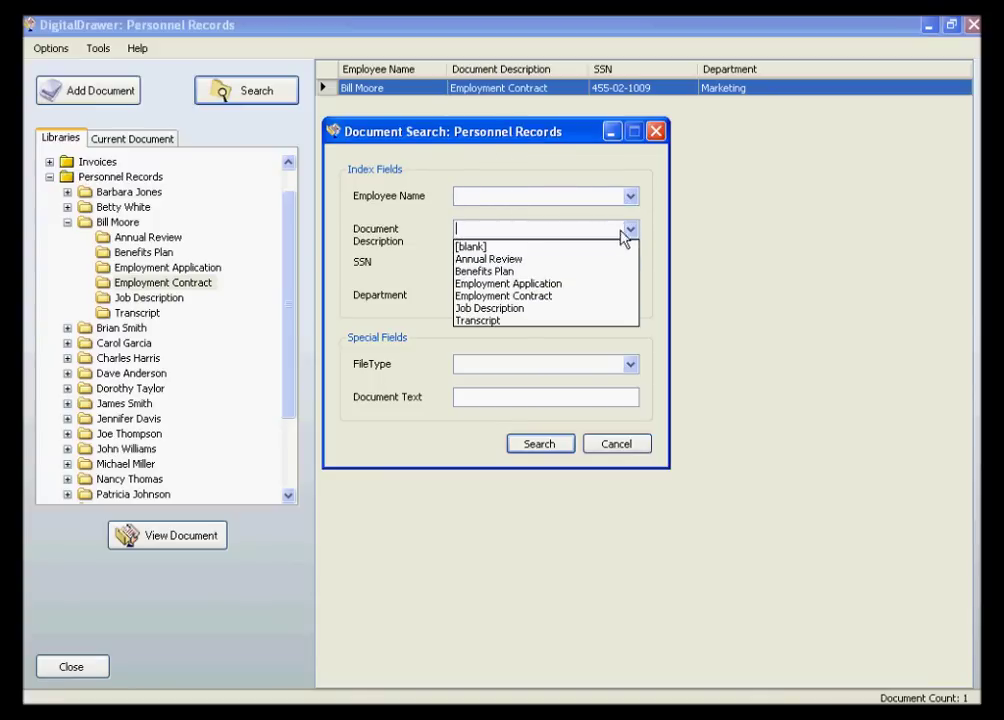
click(548, 297)
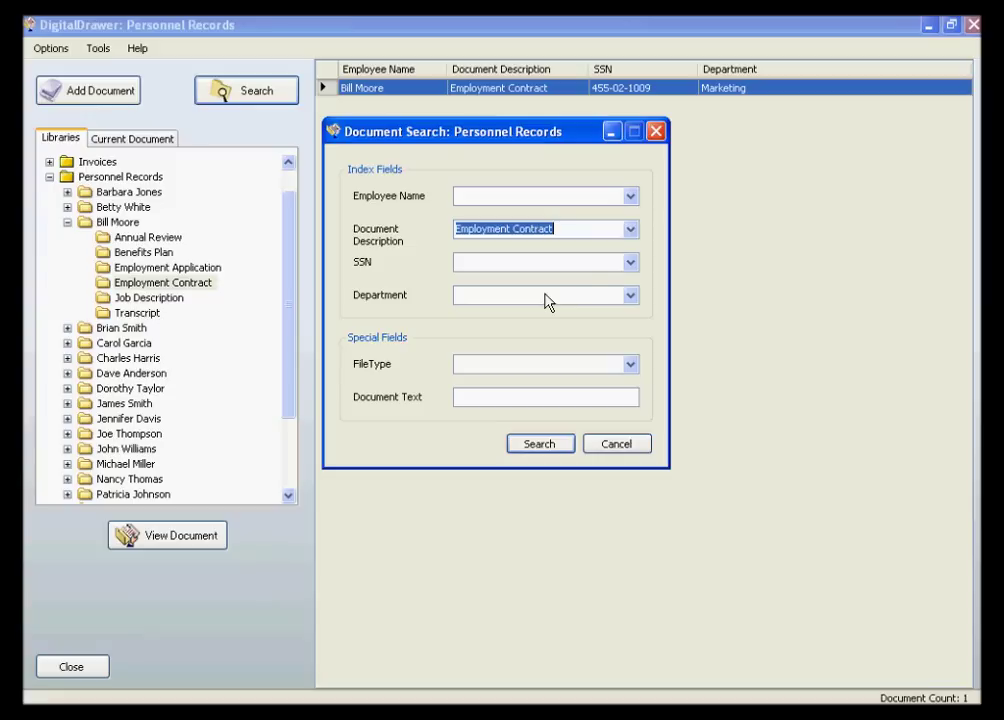
click(631, 295)
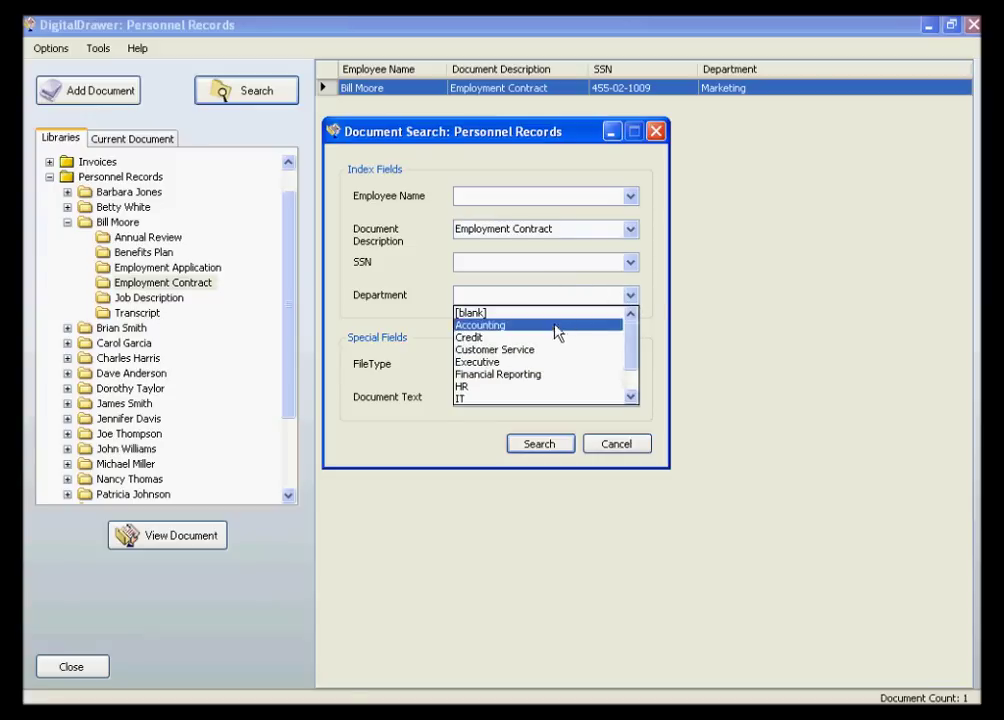
click(540, 350)
click(546, 443)
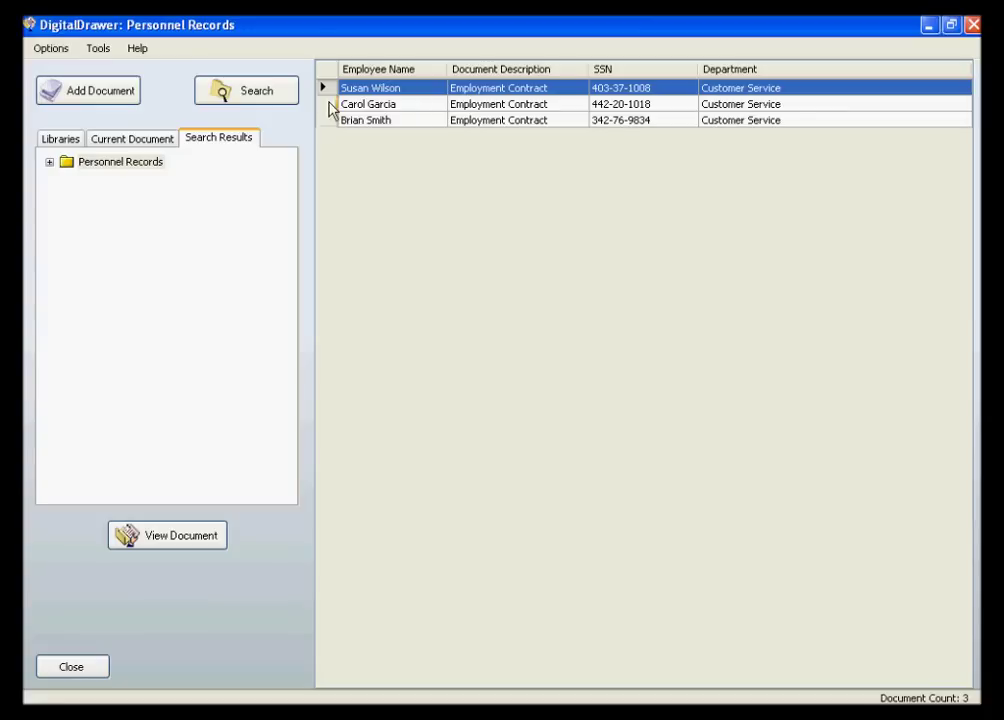
click(285, 96)
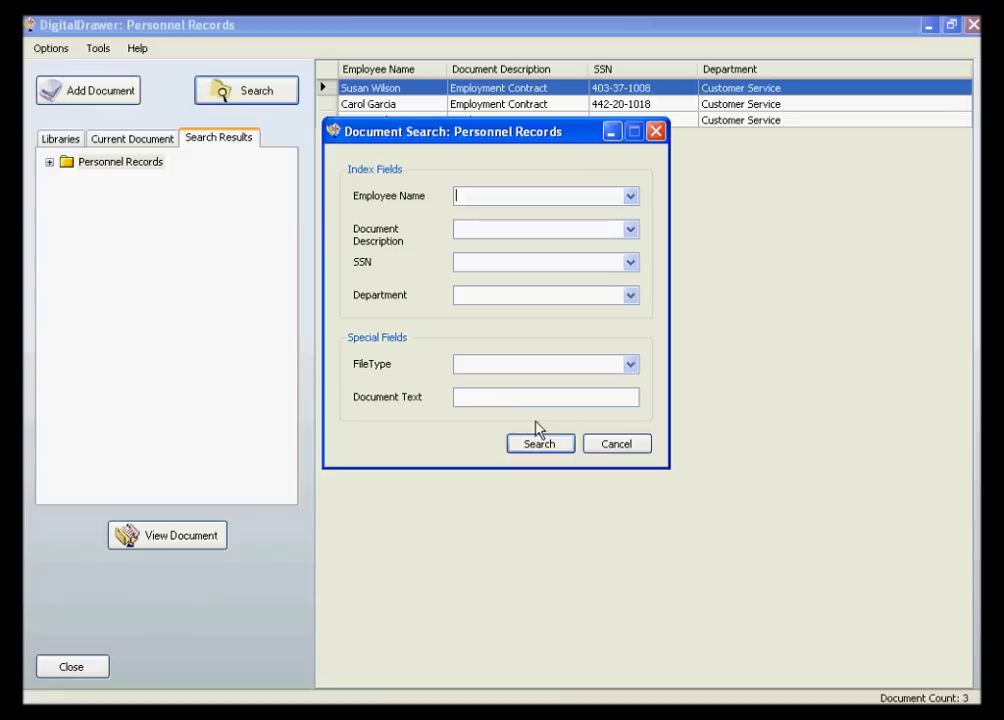
click(618, 450)
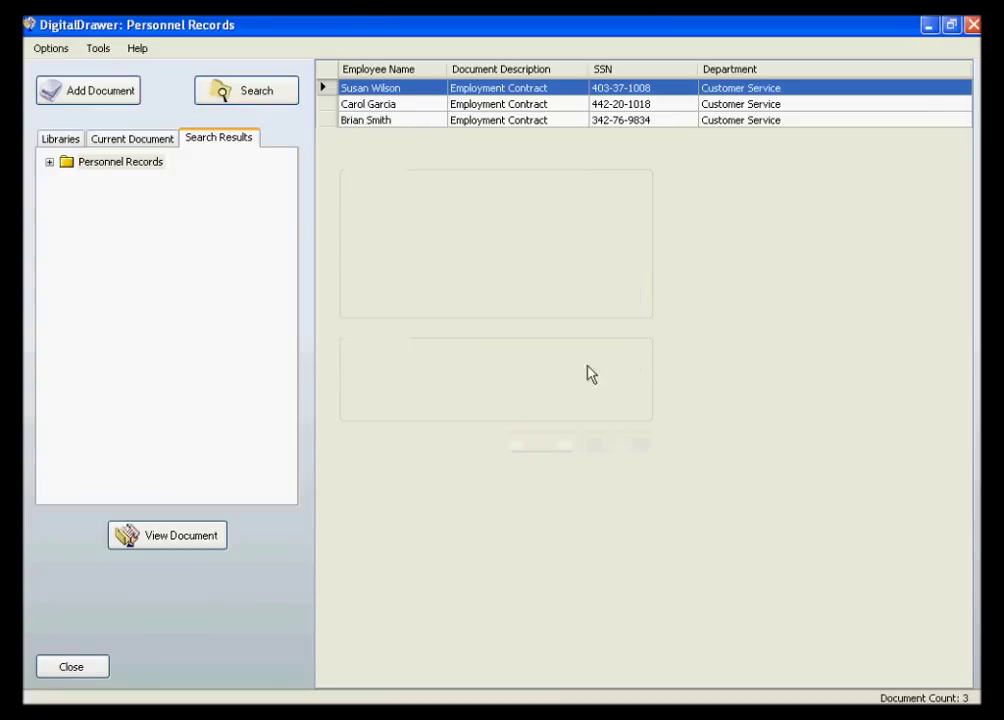
click(434, 104)
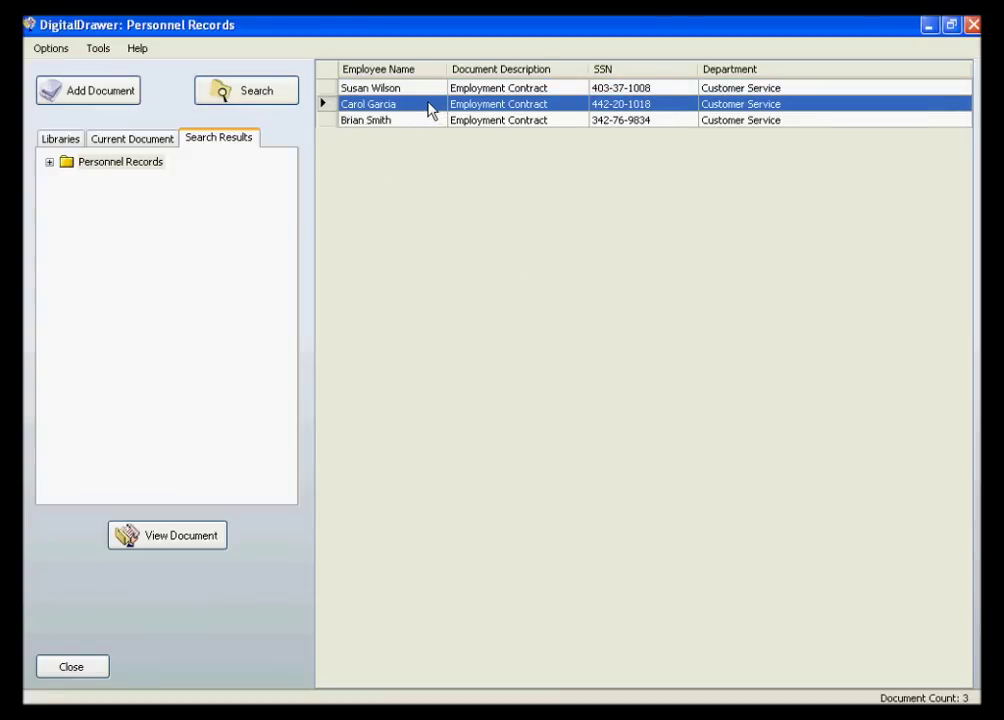
double_click(428, 106)
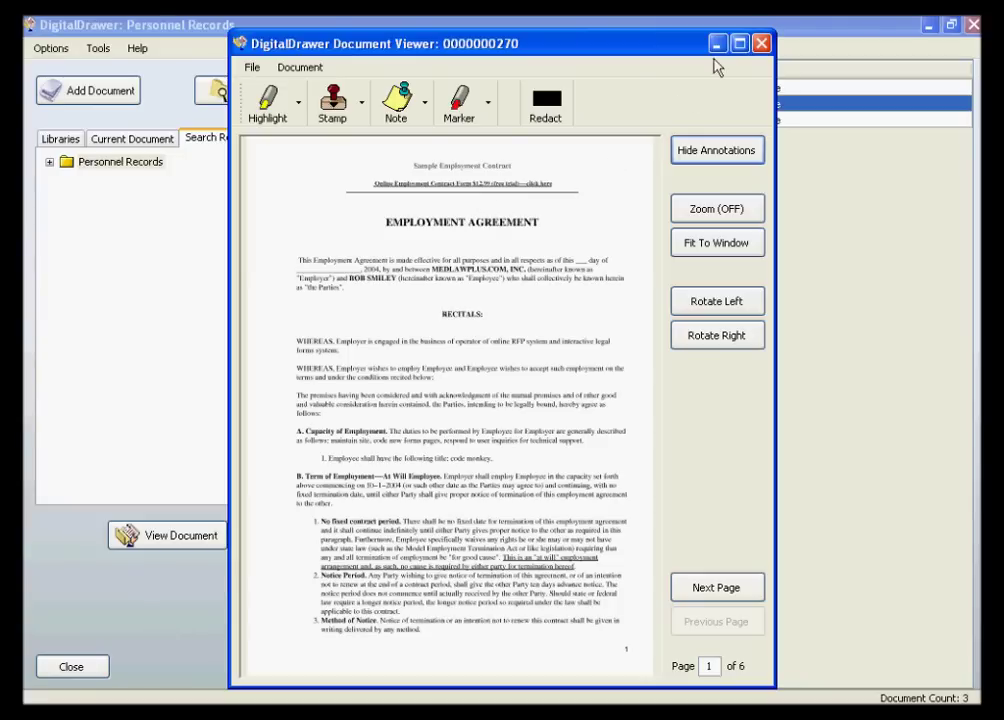
click(740, 43)
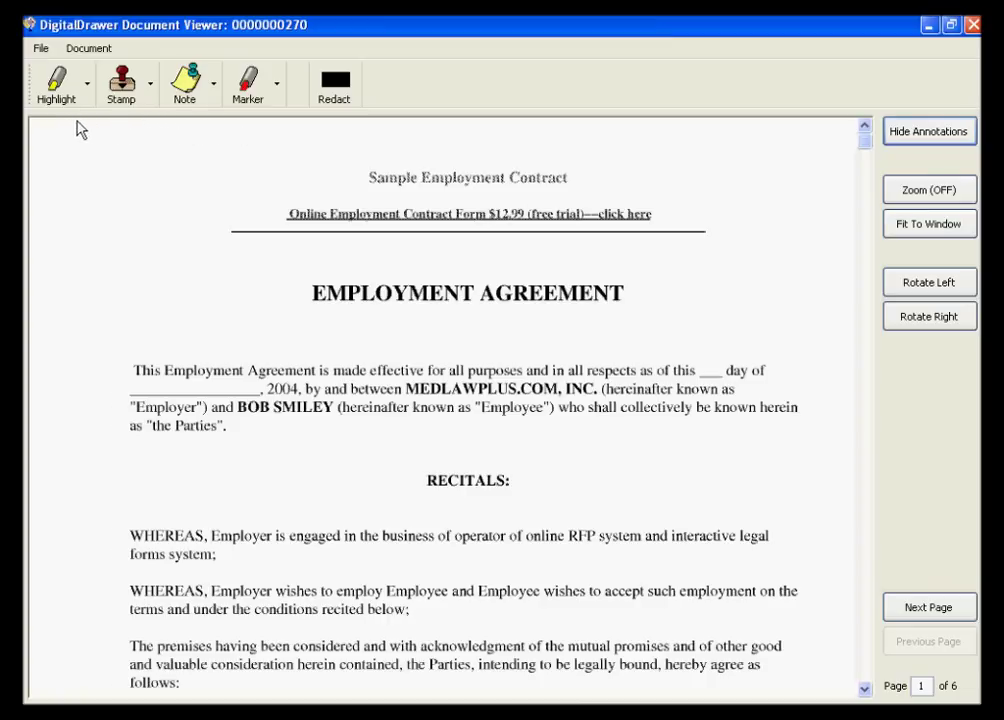
- Highlight MEDLAWPLUS.COM, INC. in yellow in page 1's opening paragraph
click(56, 84)
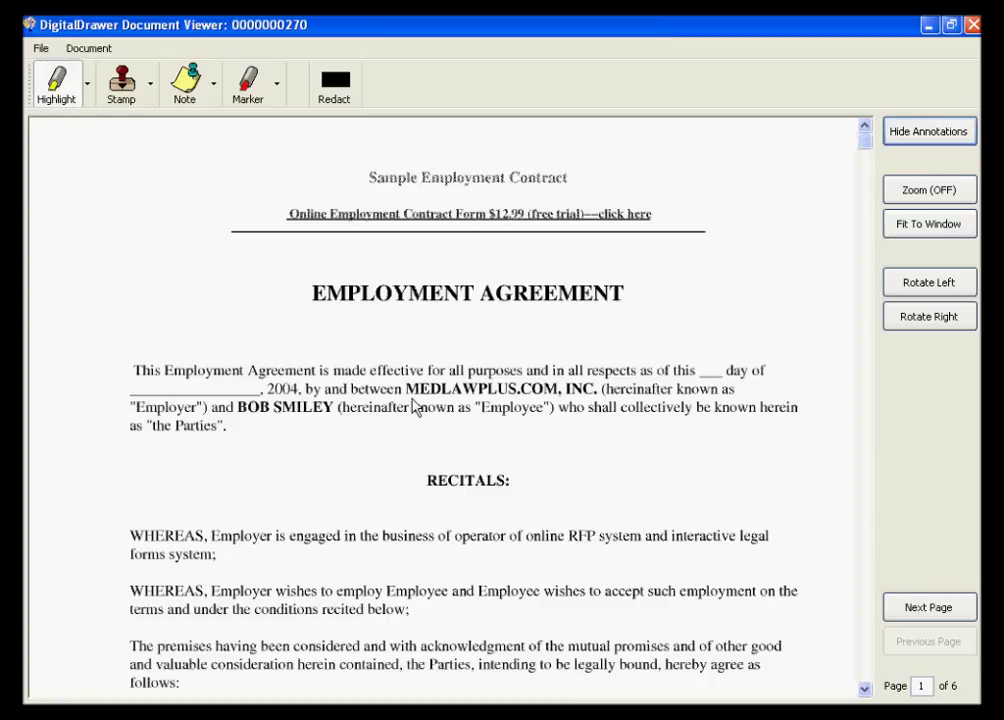
drag(403, 388, 599, 397)
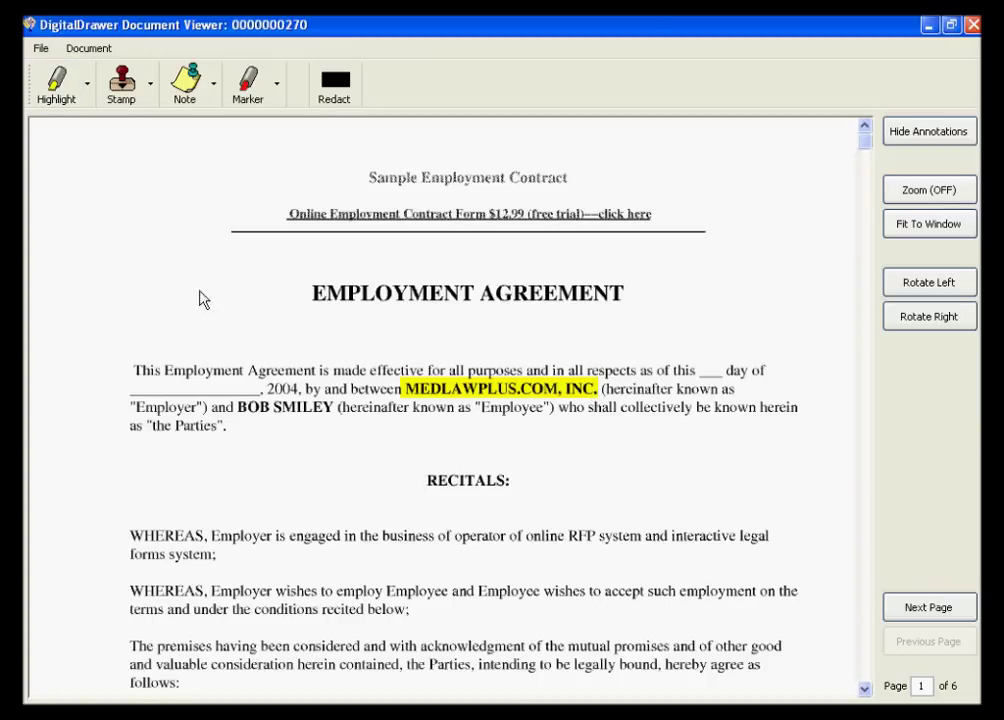
- Place a red Confidential stamp at the top right of page 1
click(120, 84)
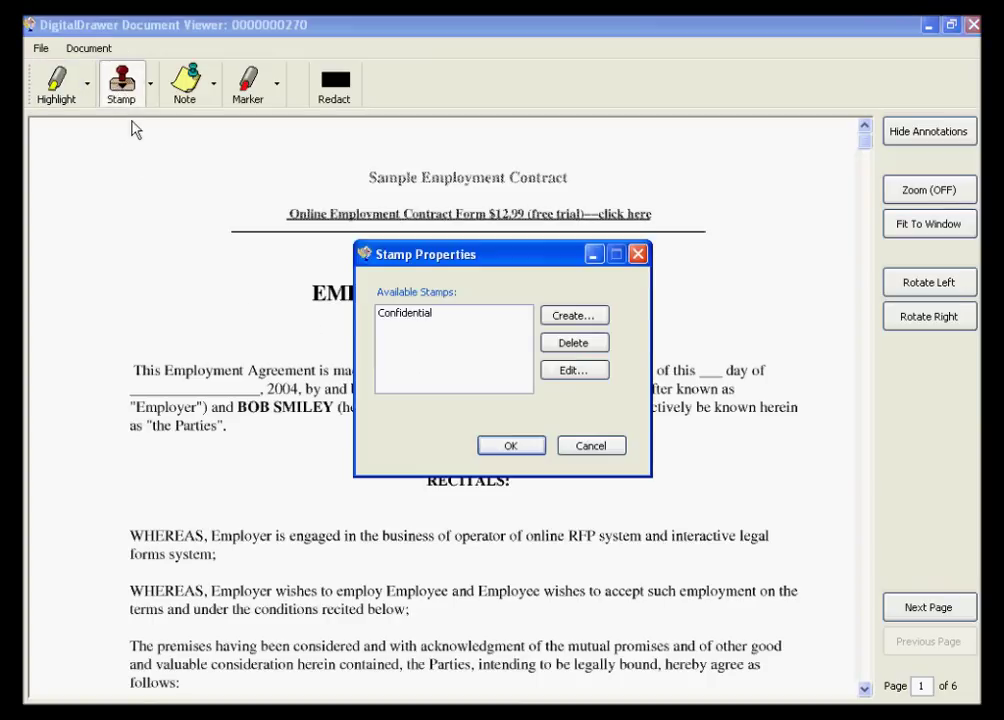
click(404, 318)
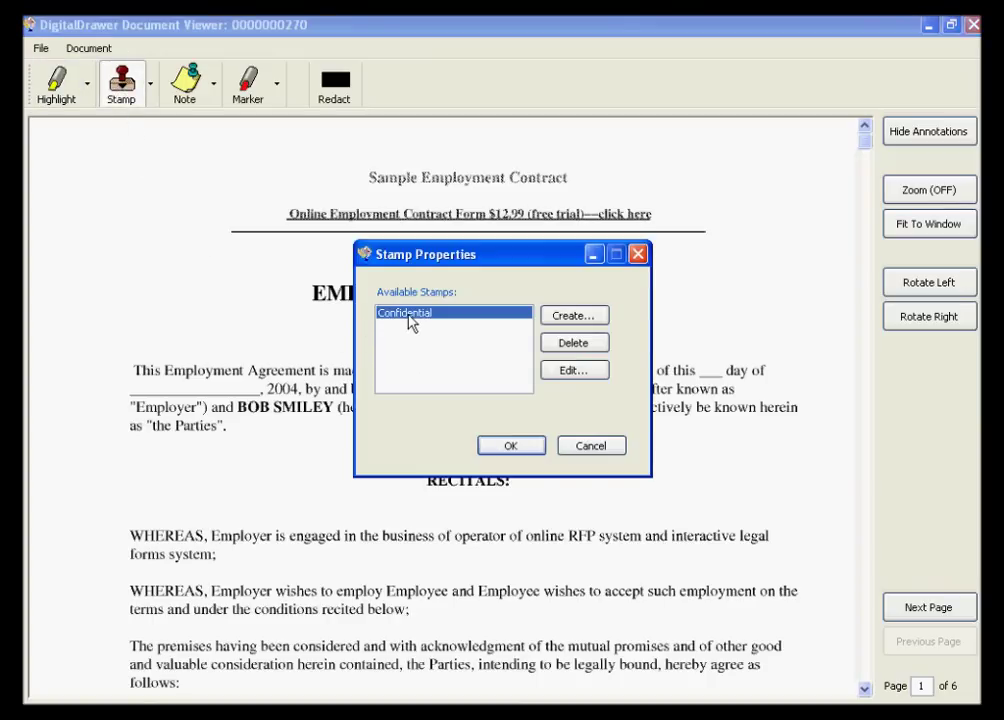
click(508, 447)
click(625, 150)
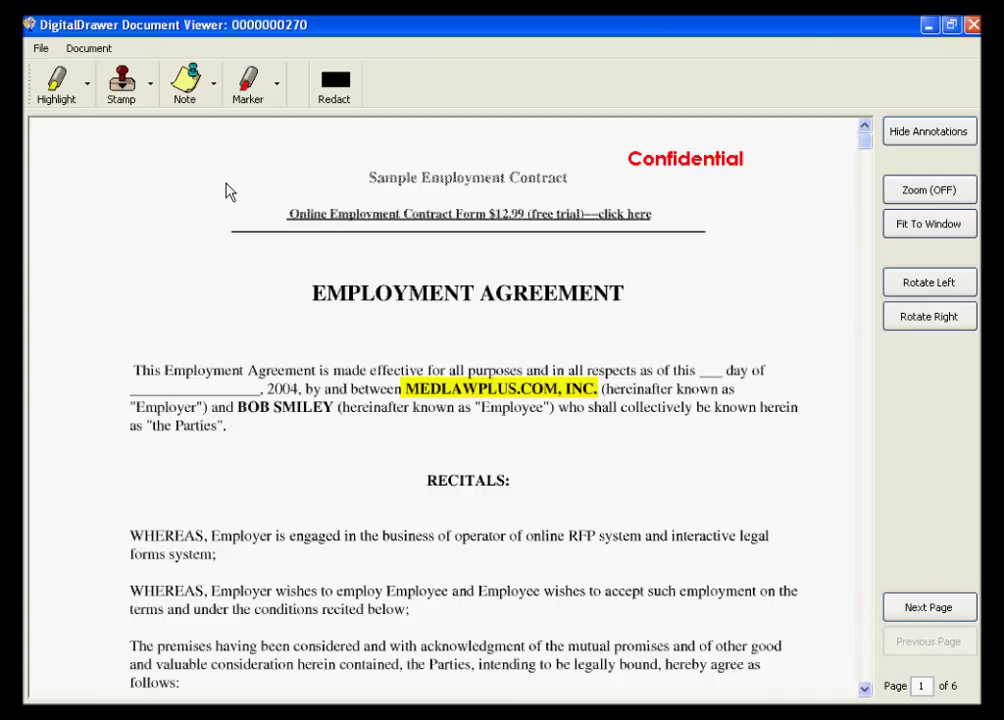
- Add a top-left sticky note reminding that the employee still needs to sign this agreement
click(191, 104)
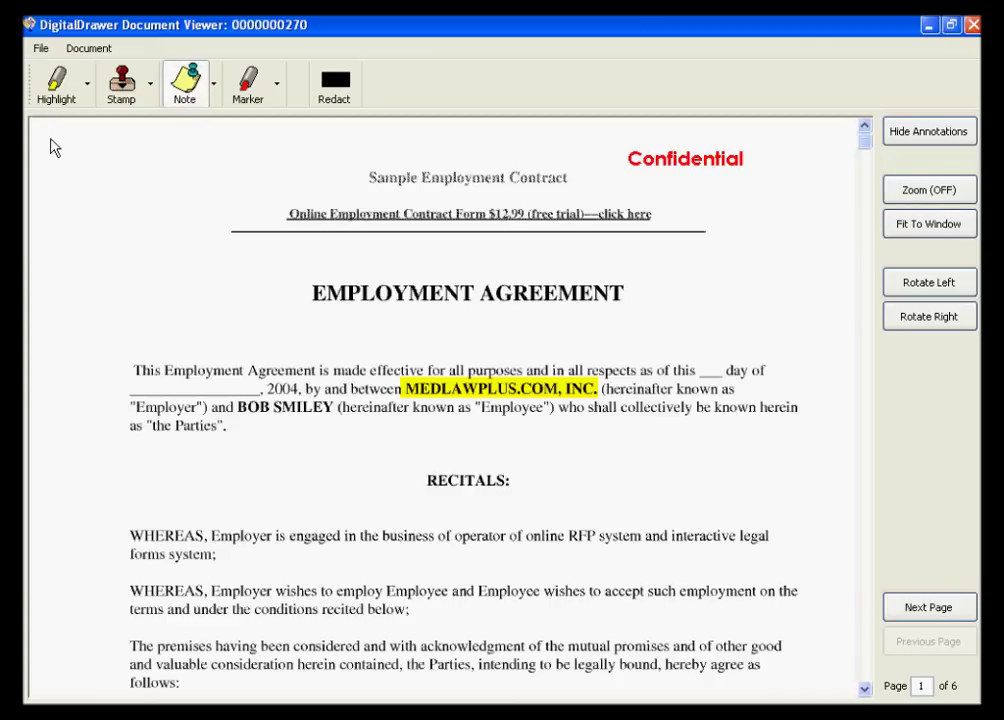
drag(52, 139, 298, 241)
text(Need)
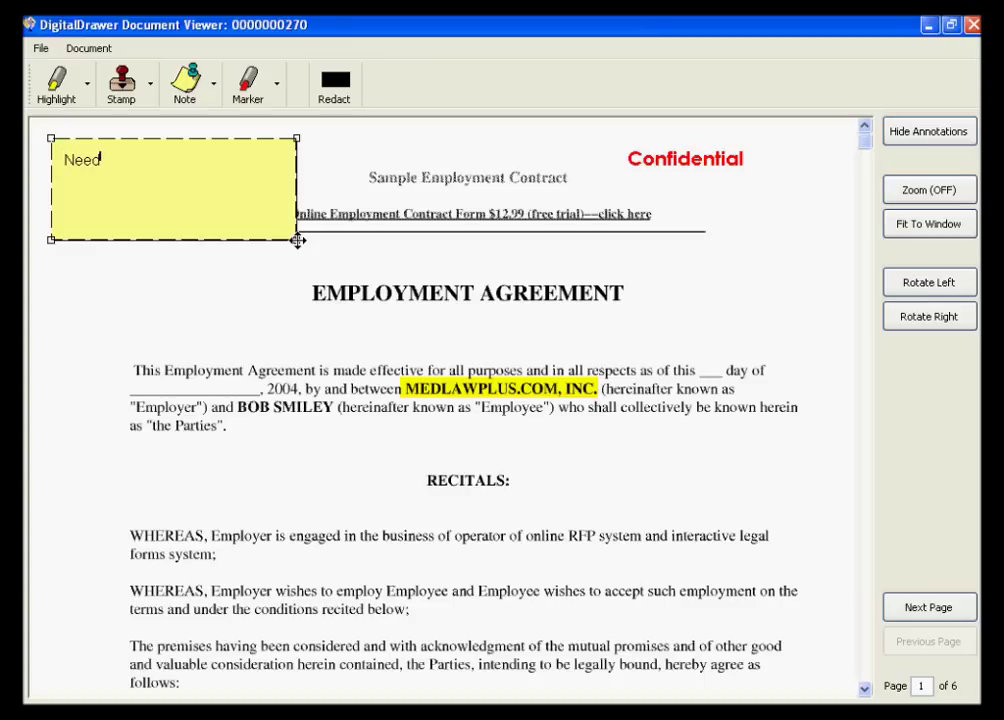
text( to get bob to sign th)
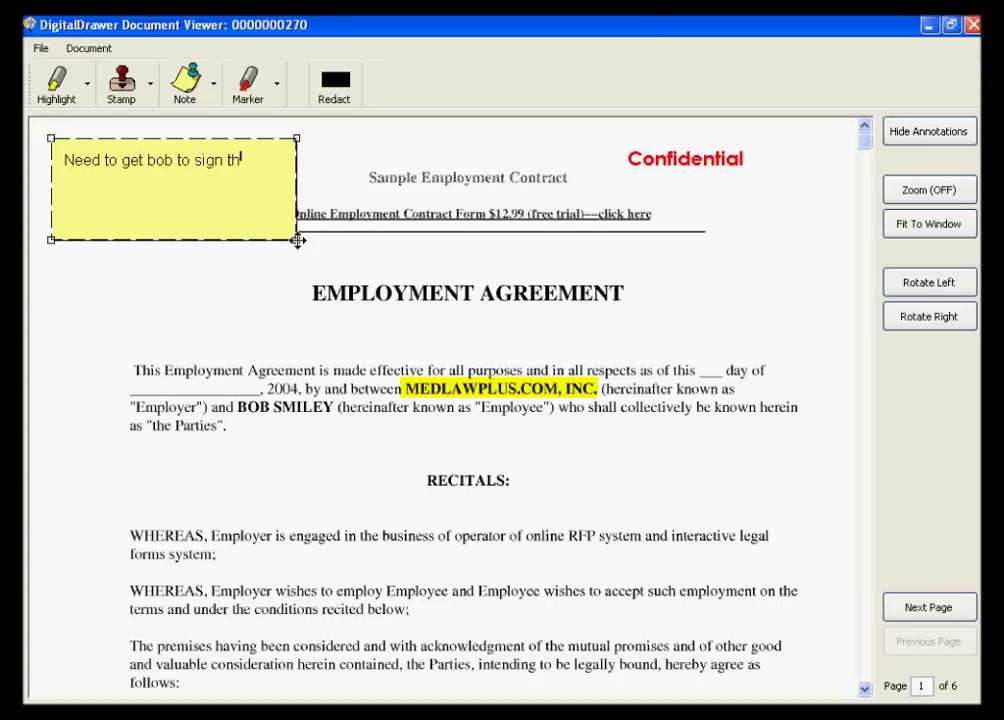
text(is agreement)
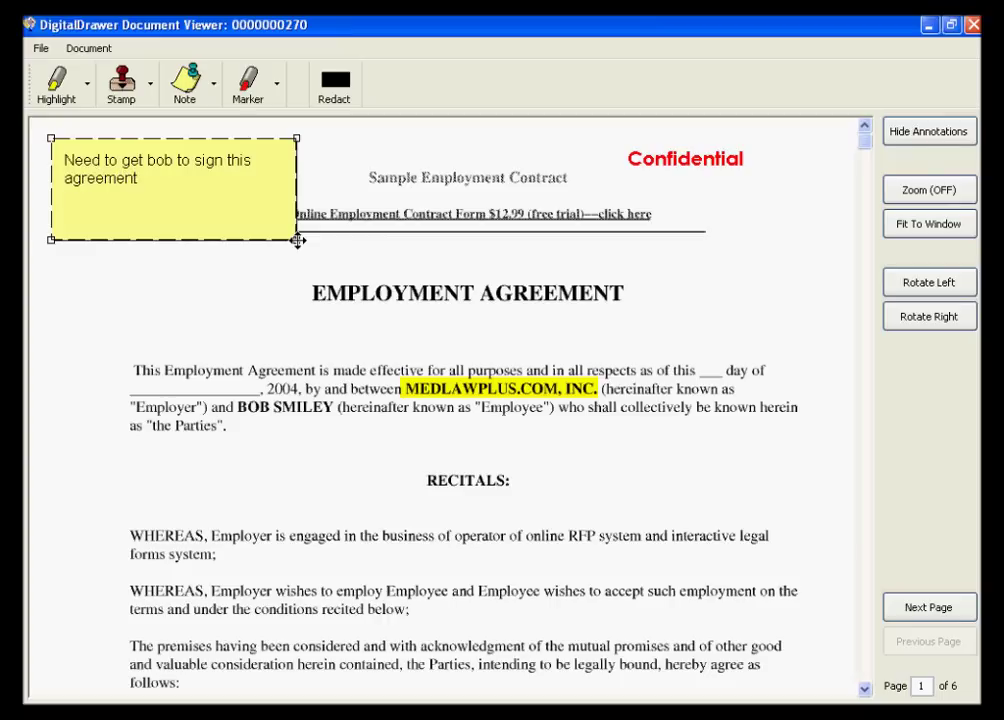
drag(298, 241, 286, 231)
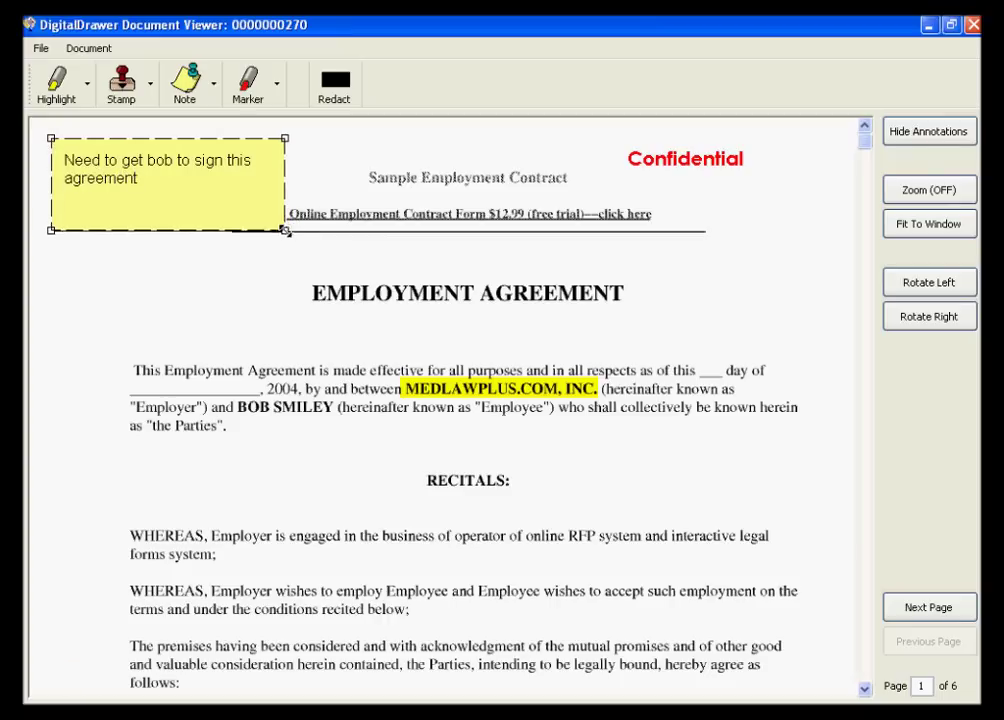
click(222, 264)
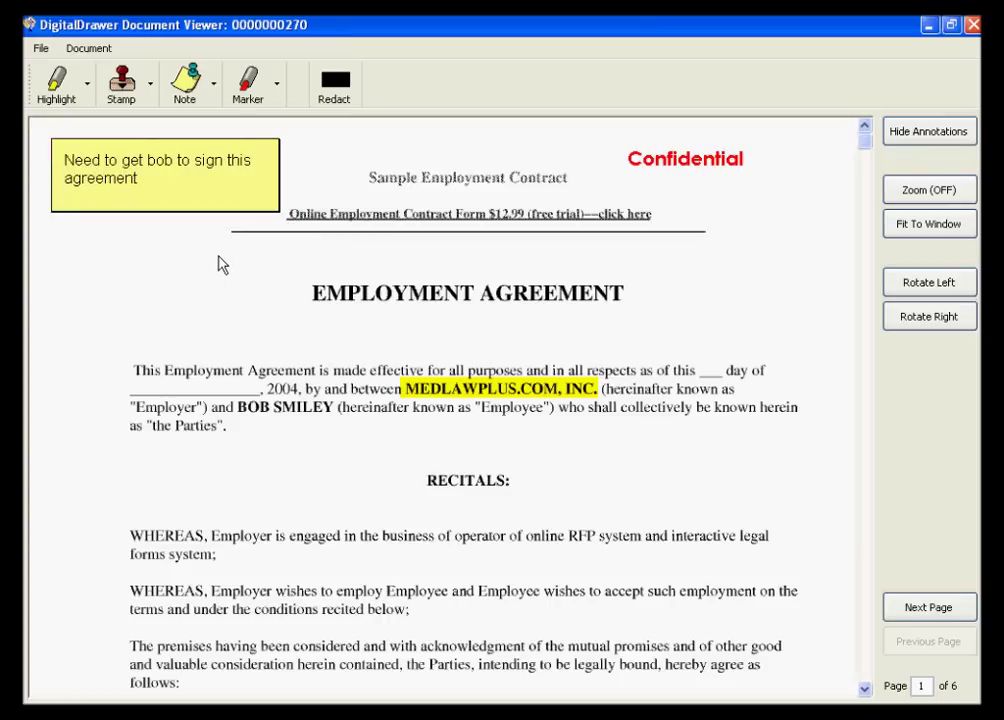
- Redact the employee's name in the Employment Agreement's opening paragraph with a black box
click(326, 88)
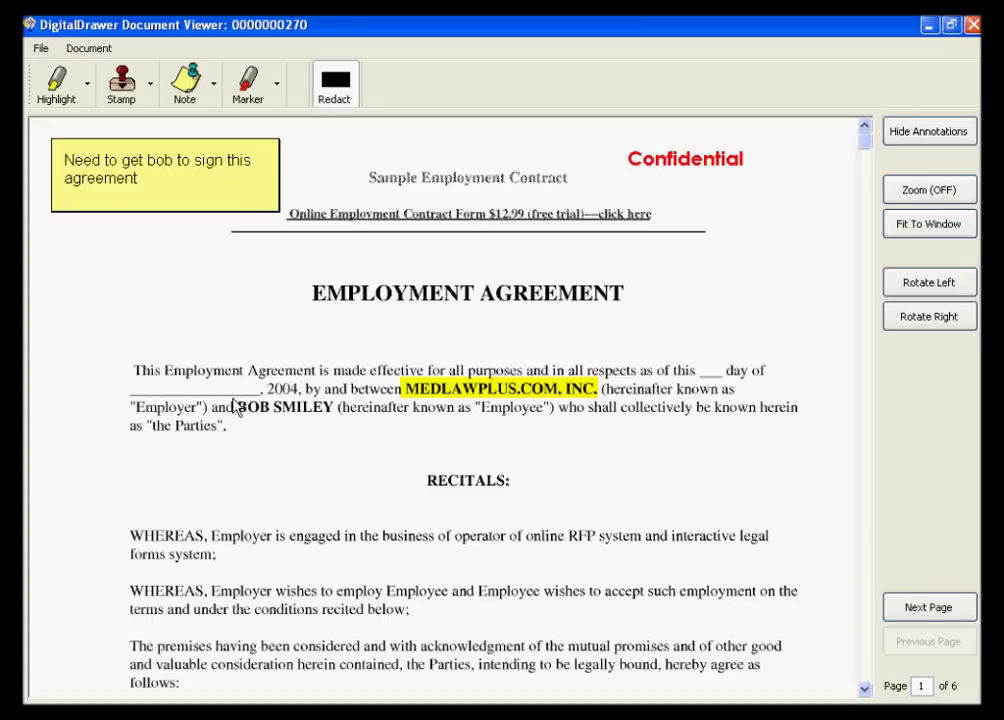
mouse_move(231, 399)
mouse_down()
mouse_move(266, 414)
mouse_move(338, 417)
mouse_up()
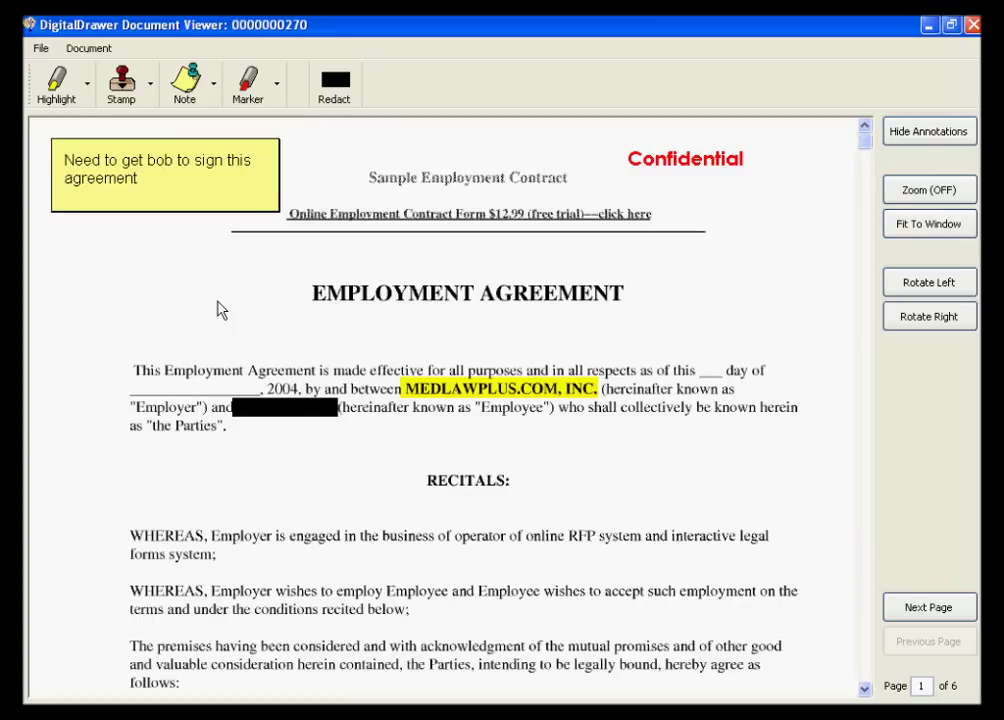
click(40, 48)
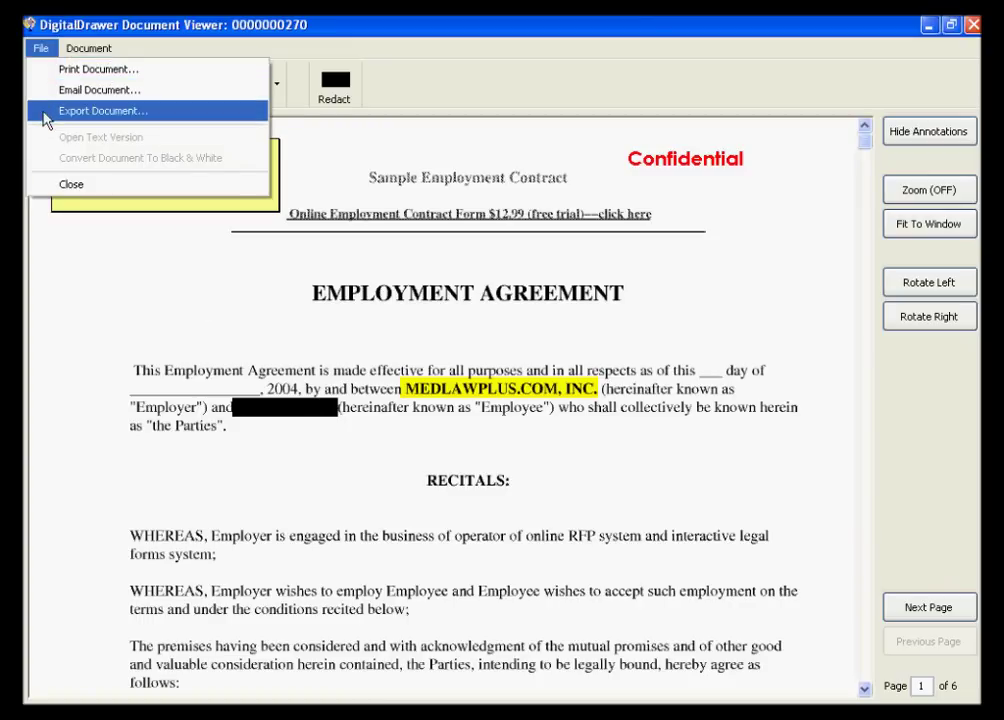
click(42, 70)
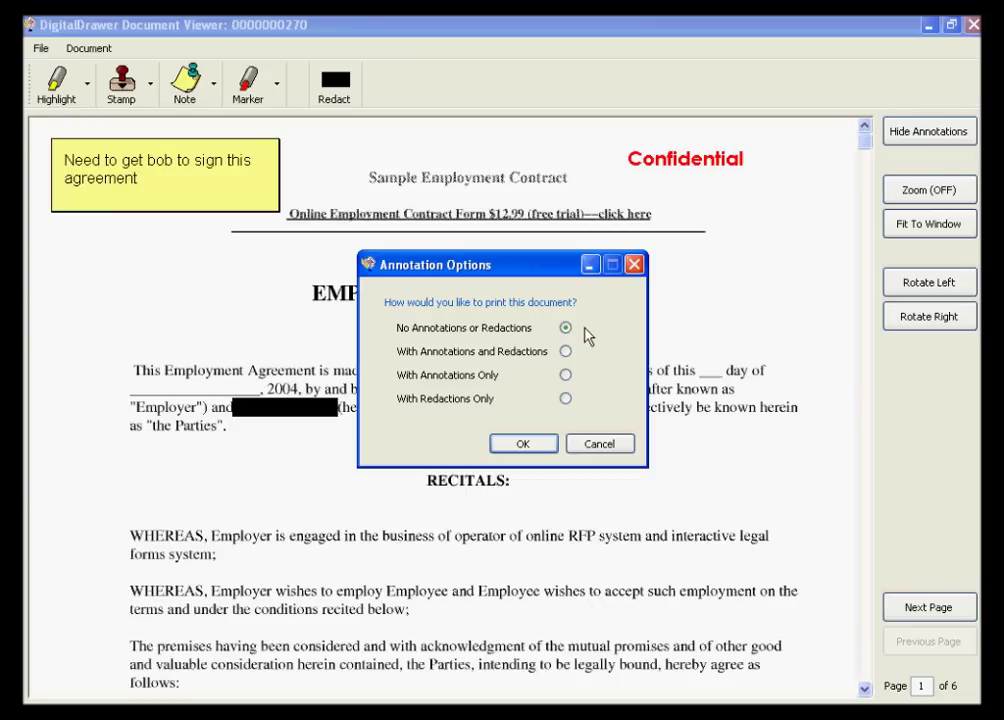
click(566, 352)
click(566, 376)
click(599, 444)
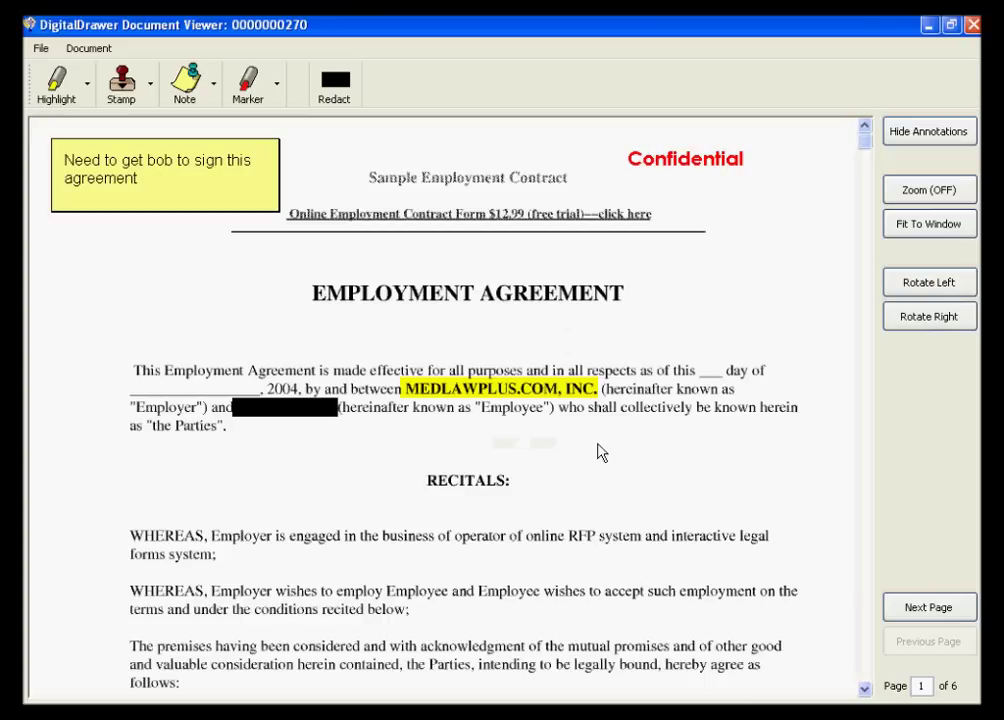
- View the Document menu's Insert Pages options without inserting anything, then close the contract viewer
click(77, 52)
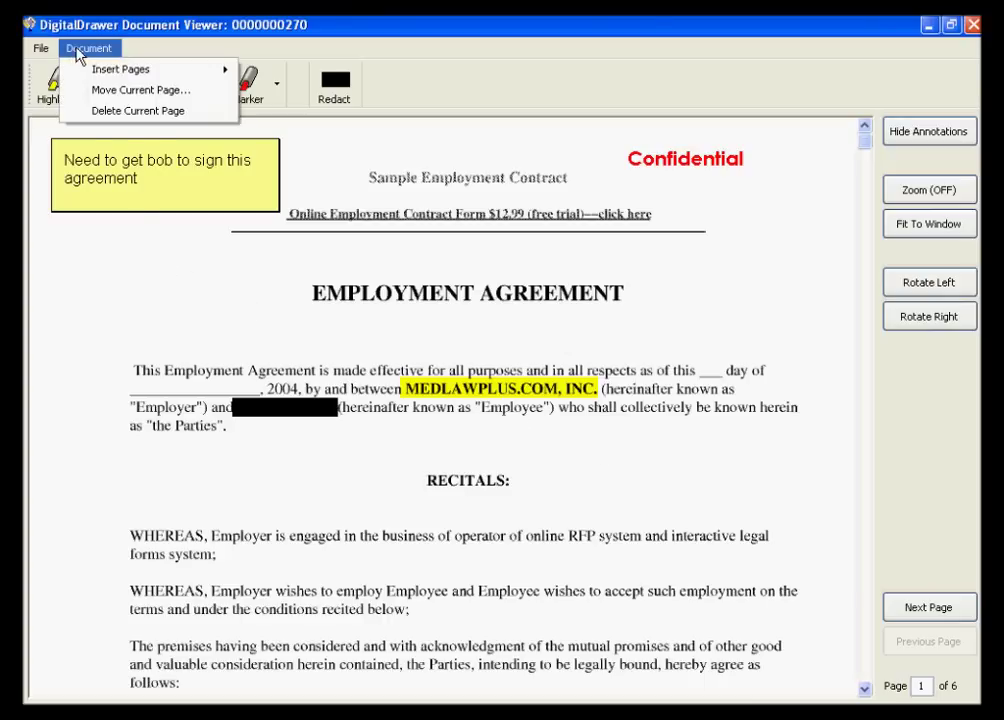
mouse_move(79, 72)
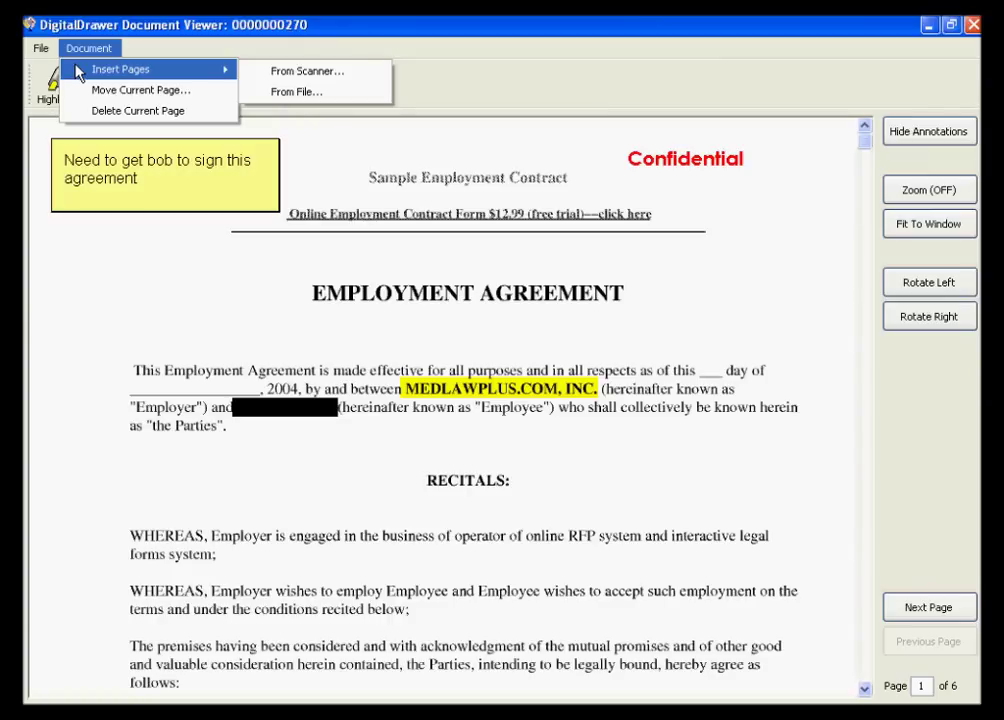
click(242, 202)
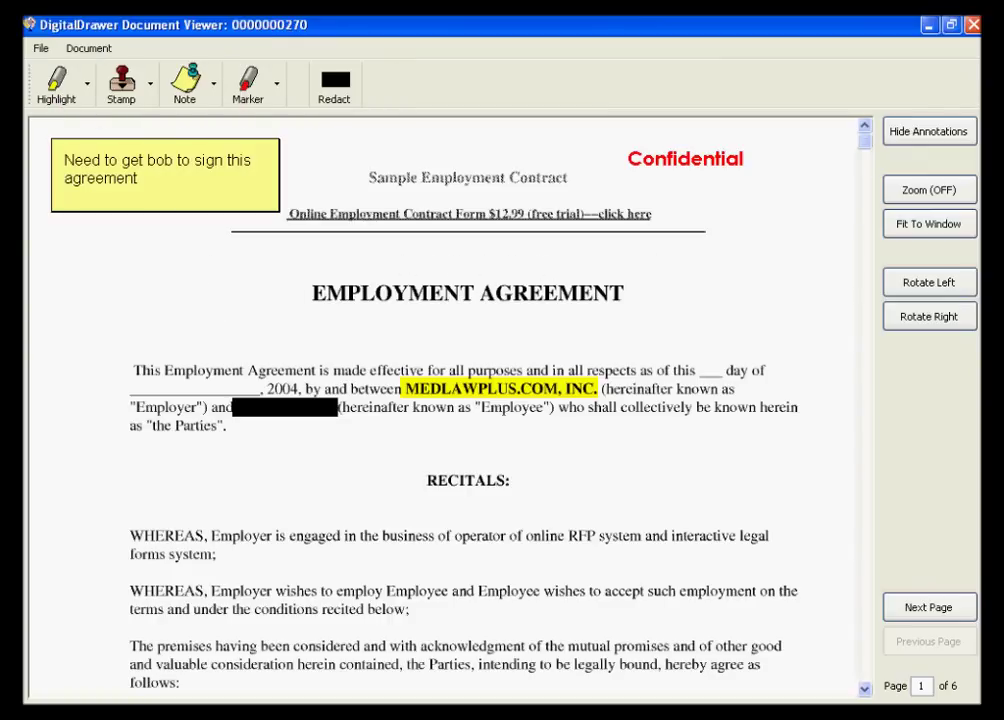
click(972, 24)
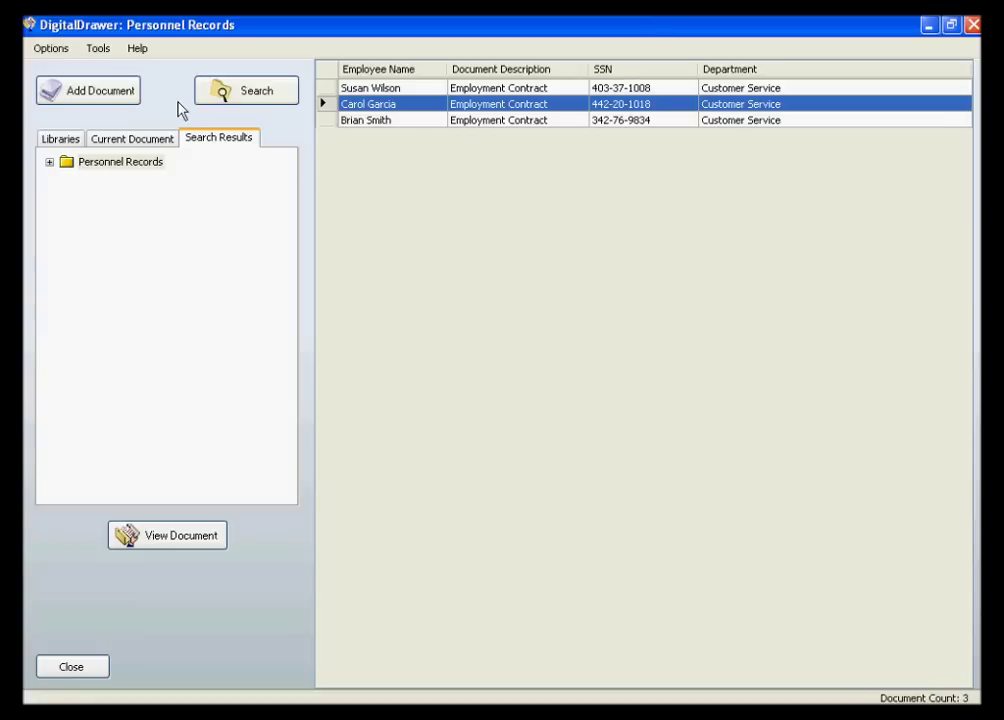
- In Edit Mode, change the second record's Document Description to Employment Application and apply it
click(95, 50)
click(94, 70)
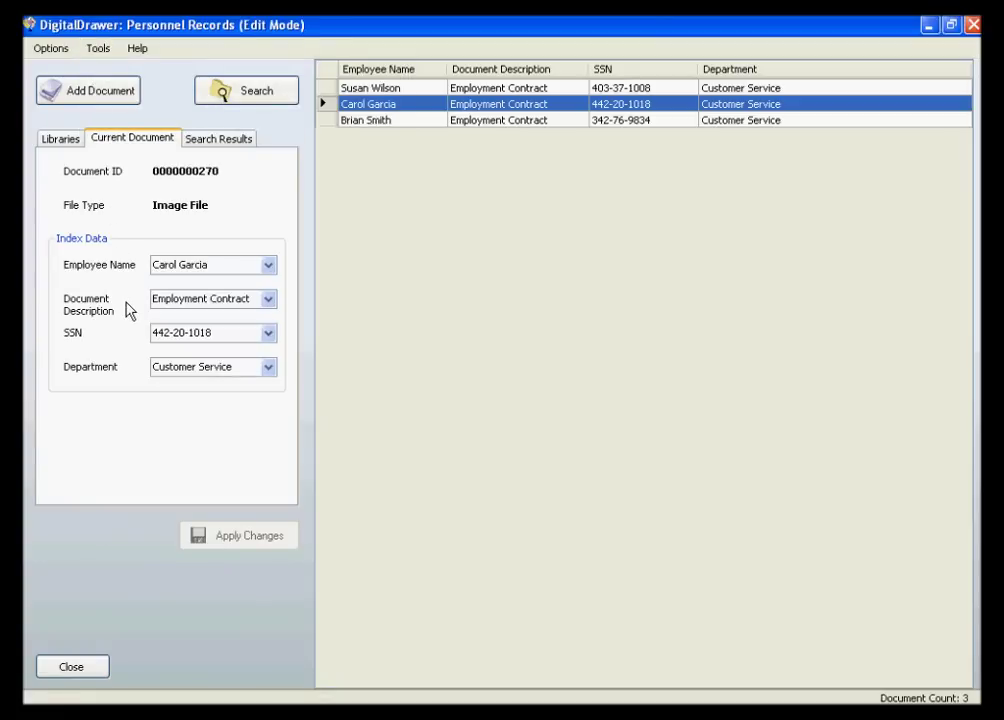
click(269, 300)
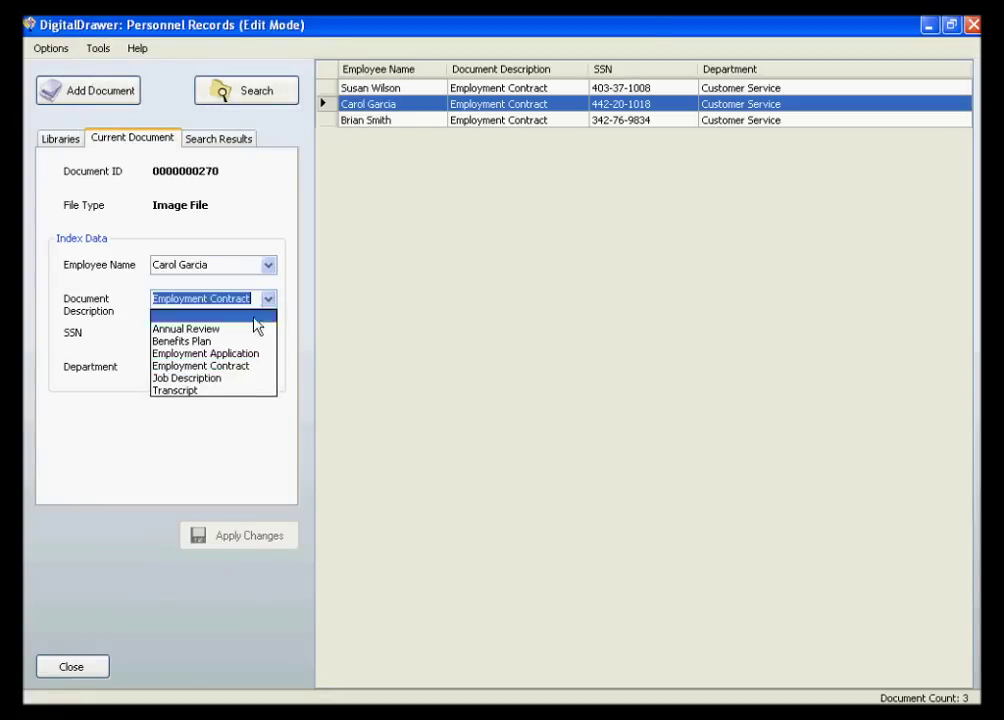
click(236, 354)
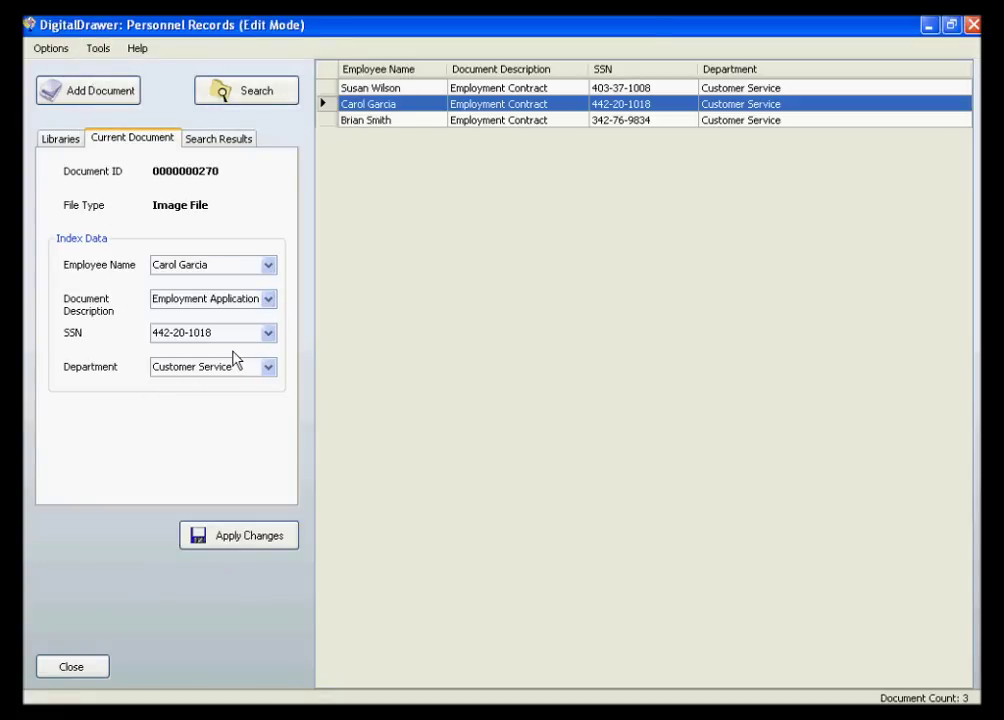
click(246, 540)
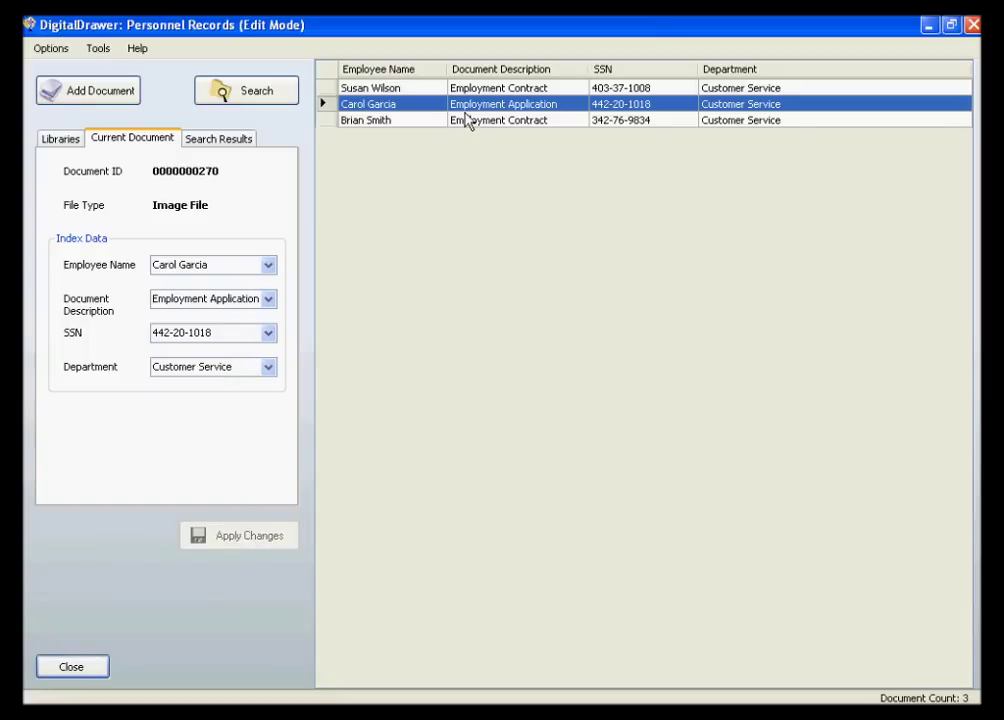
click(98, 48)
click(100, 68)
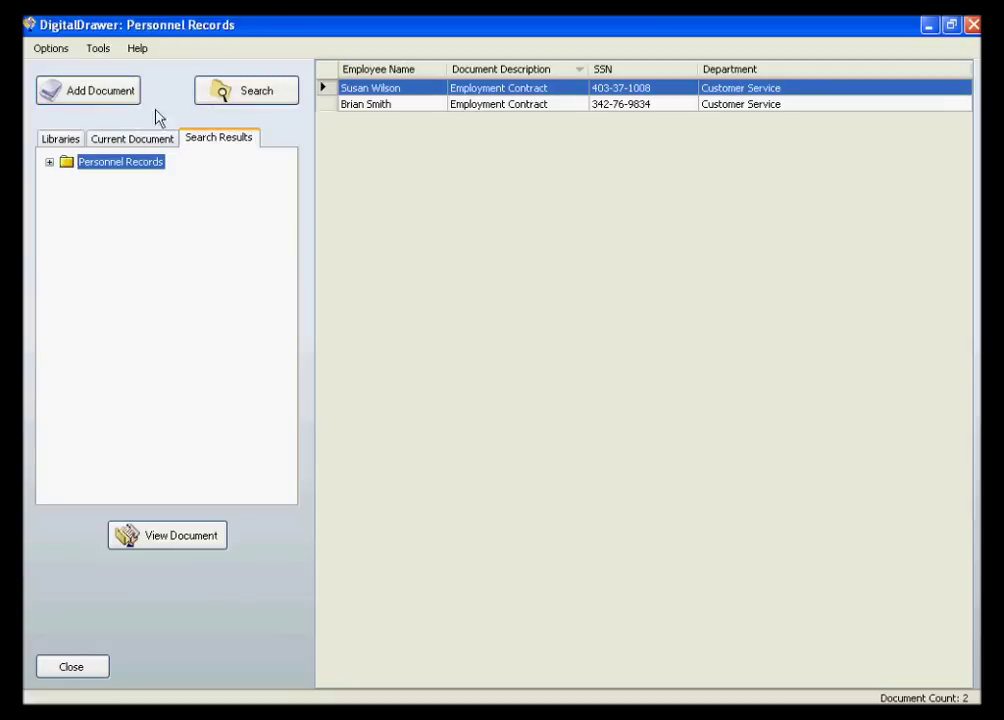
- Select both contract records and view their shared context-menu actions, closing it without running any
ctrl+click(364, 104)
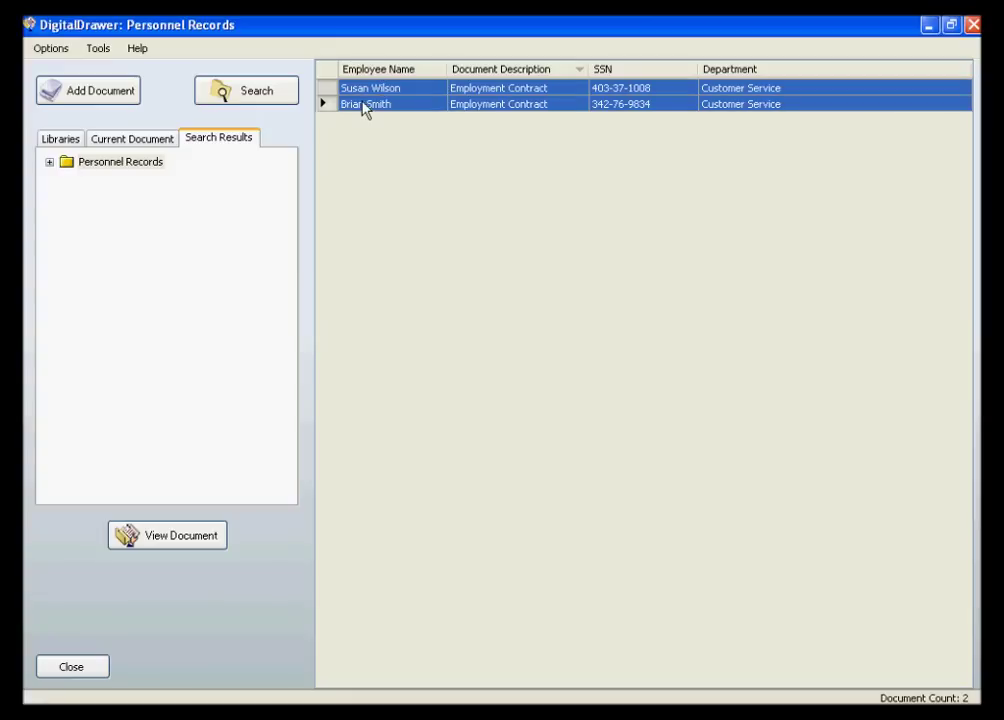
right_click(414, 112)
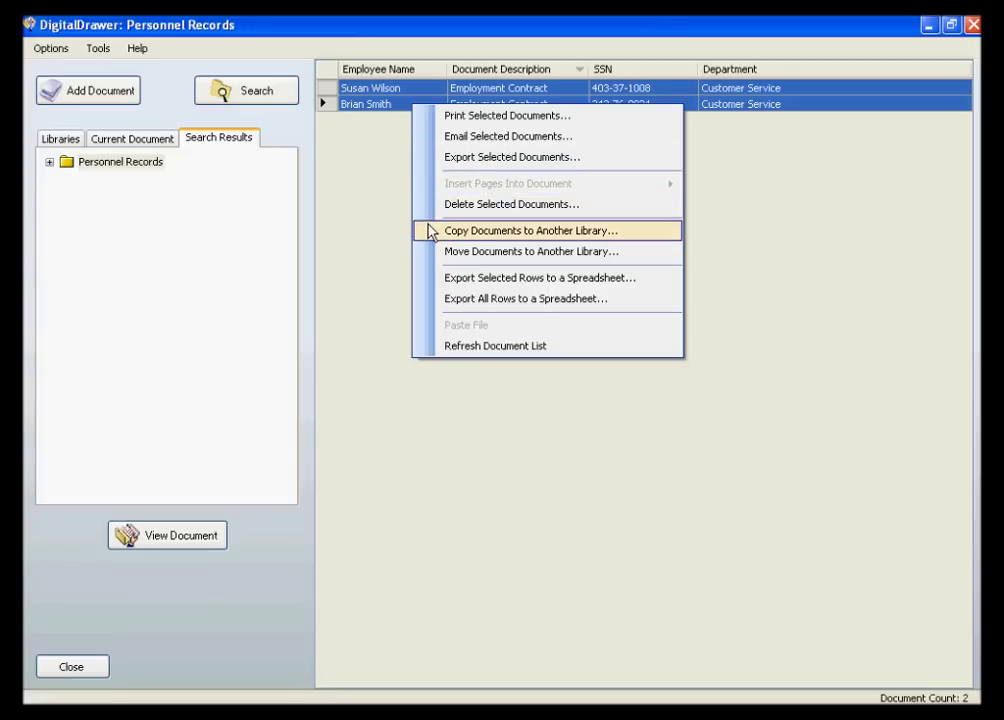
click(301, 133)
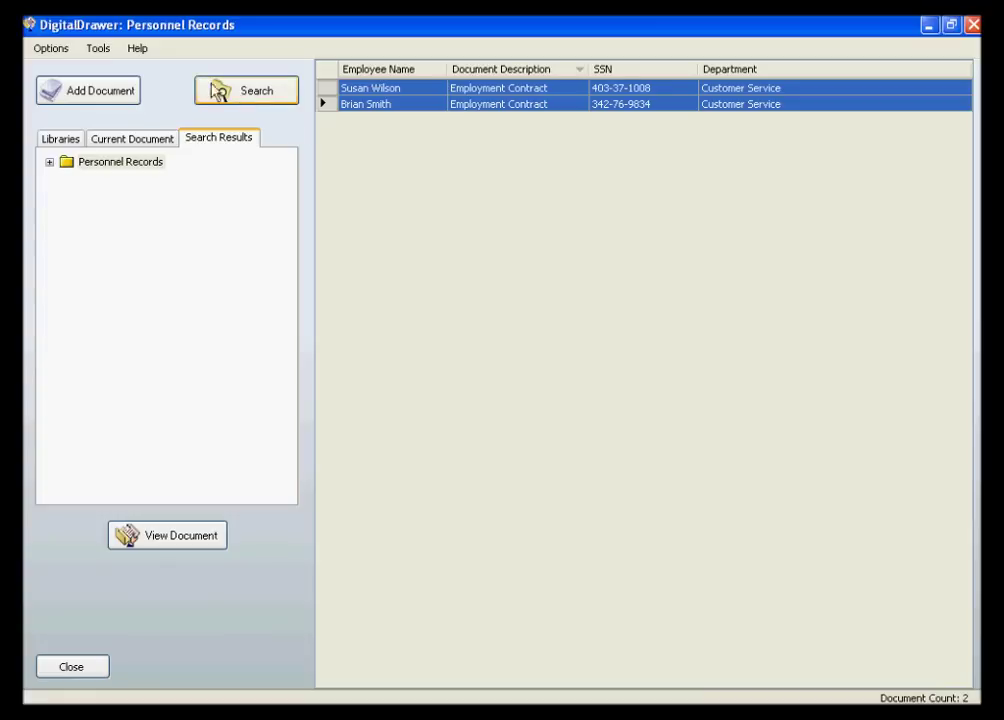
click(137, 50)
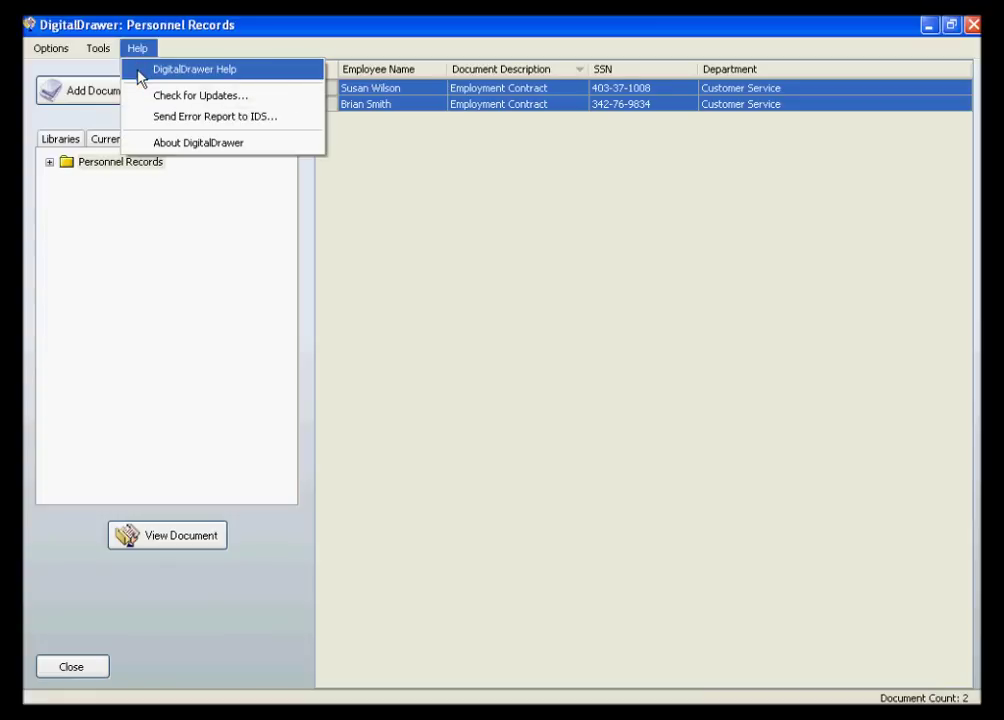
- Open DigitalDrawer Help at the scanning topic and maximize its window
click(140, 75)
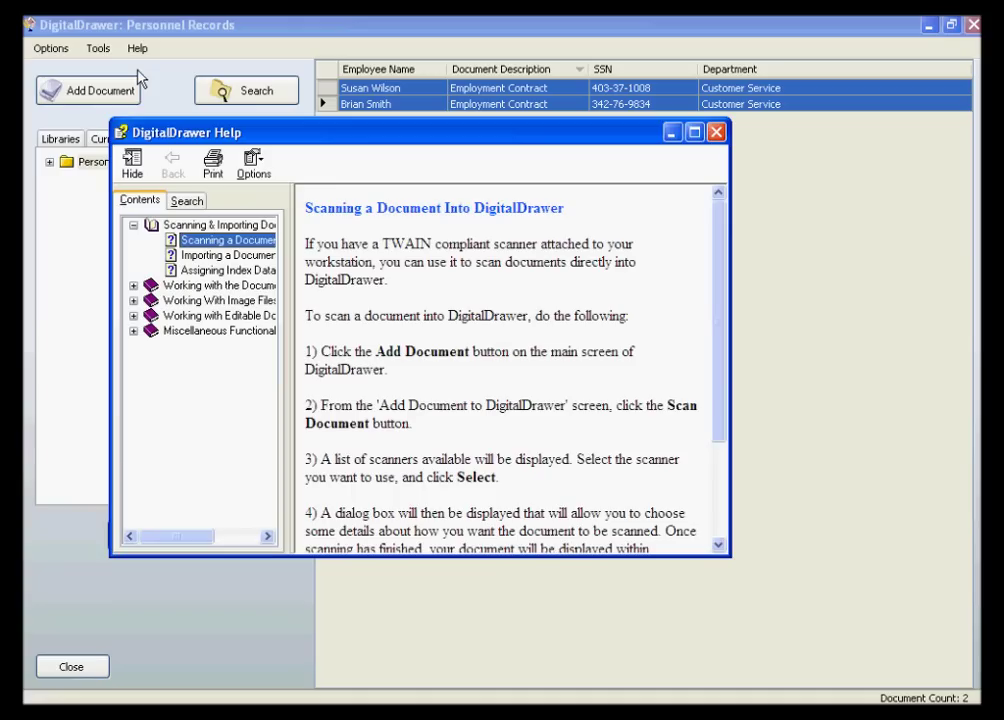
click(693, 133)
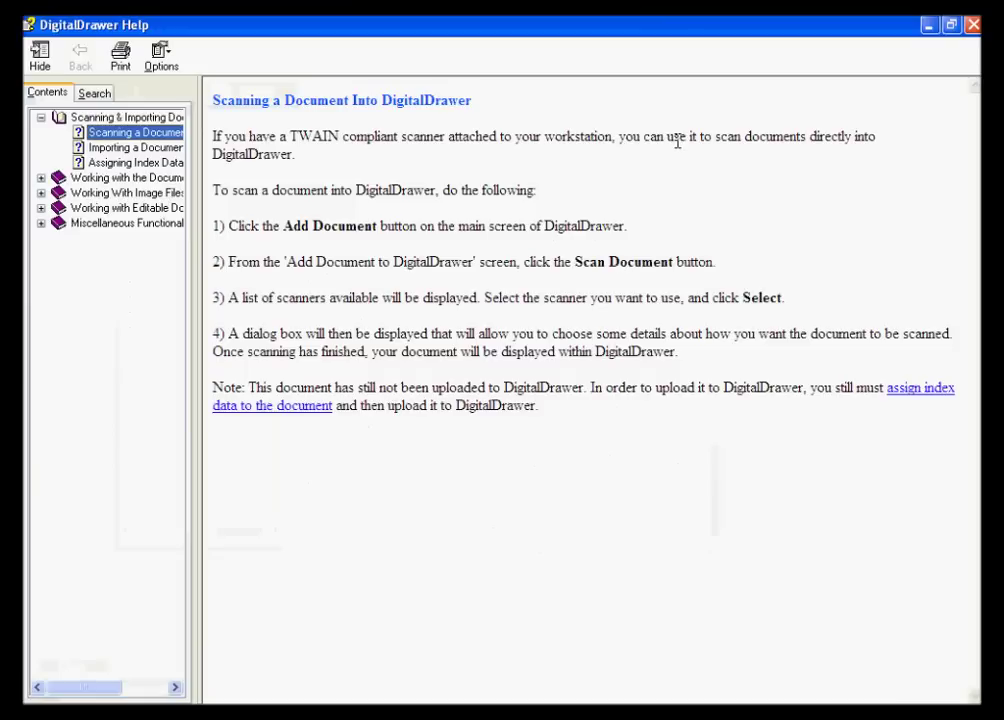